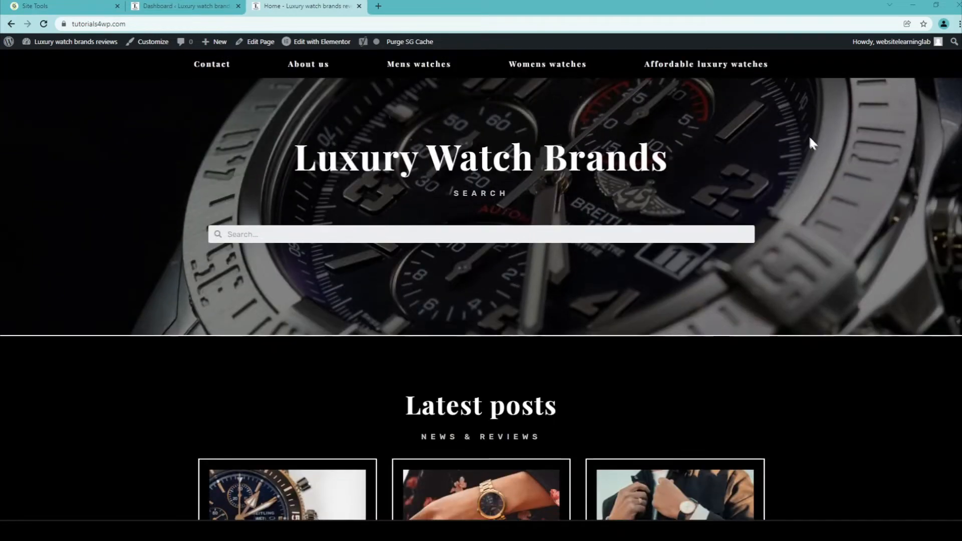
Step: Look through the live homepage from the hero banner down to the footer and return to its beginning
scroll(802, 170, "down", 5)
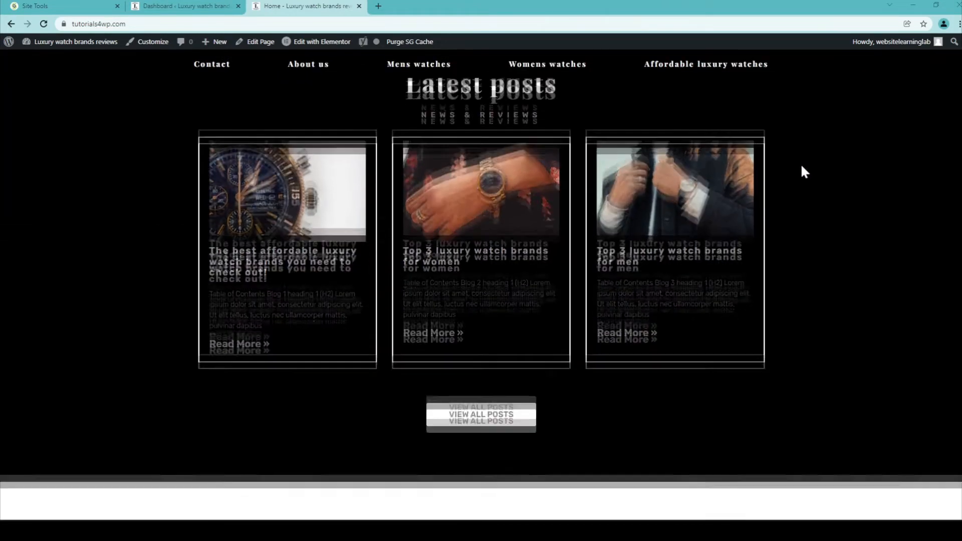
scroll(795, 219, "down", 6)
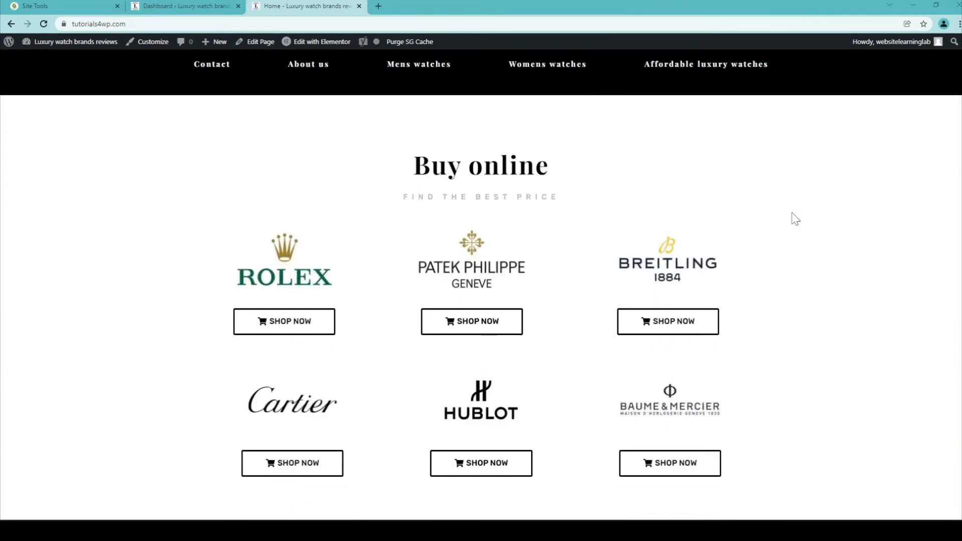
scroll(796, 219, "down", 2)
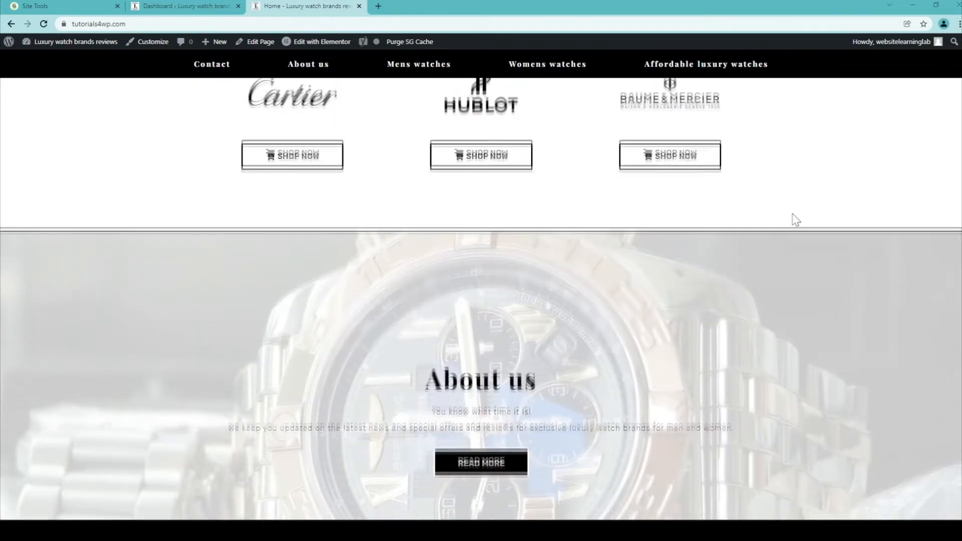
scroll(796, 220, "down", 5)
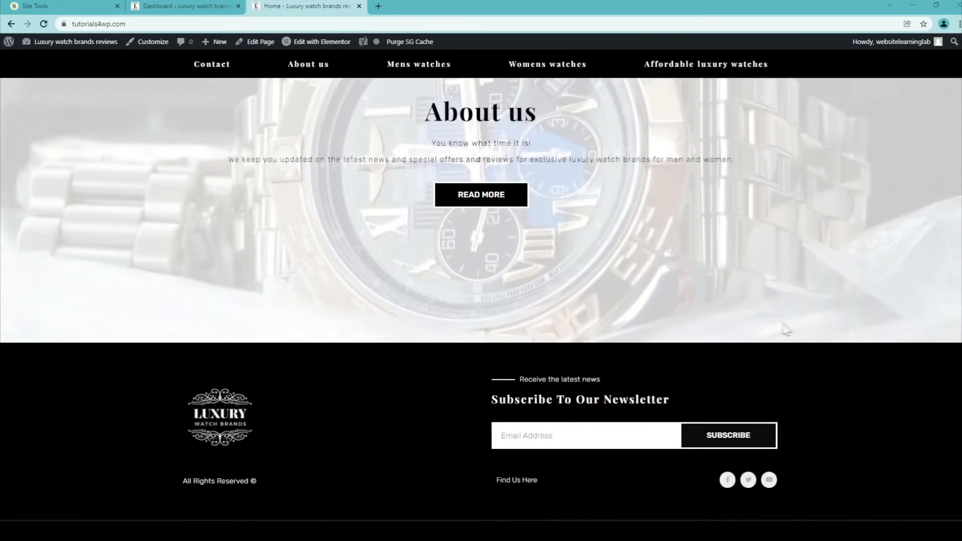
scroll(773, 313, "up", 8)
scroll(777, 317, "up", 10)
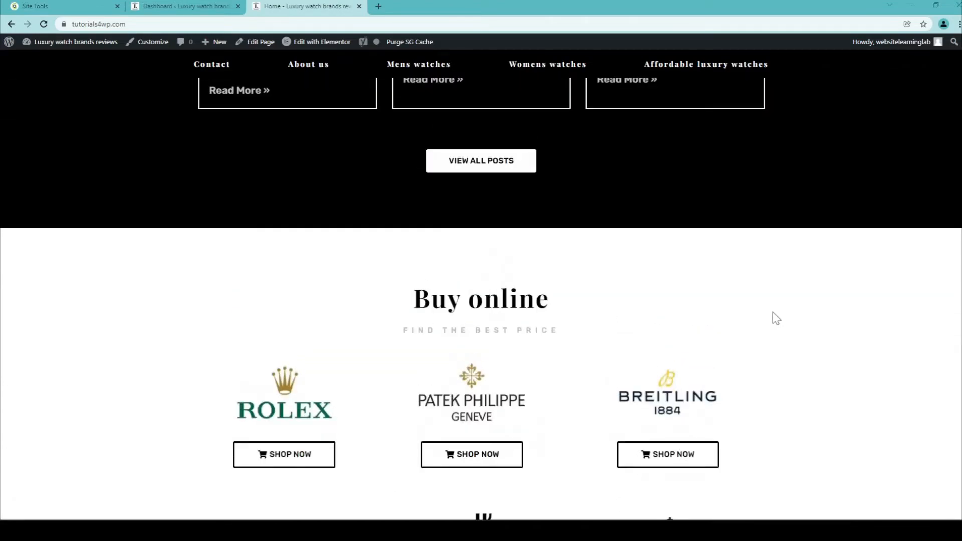
scroll(773, 311, "up", 2)
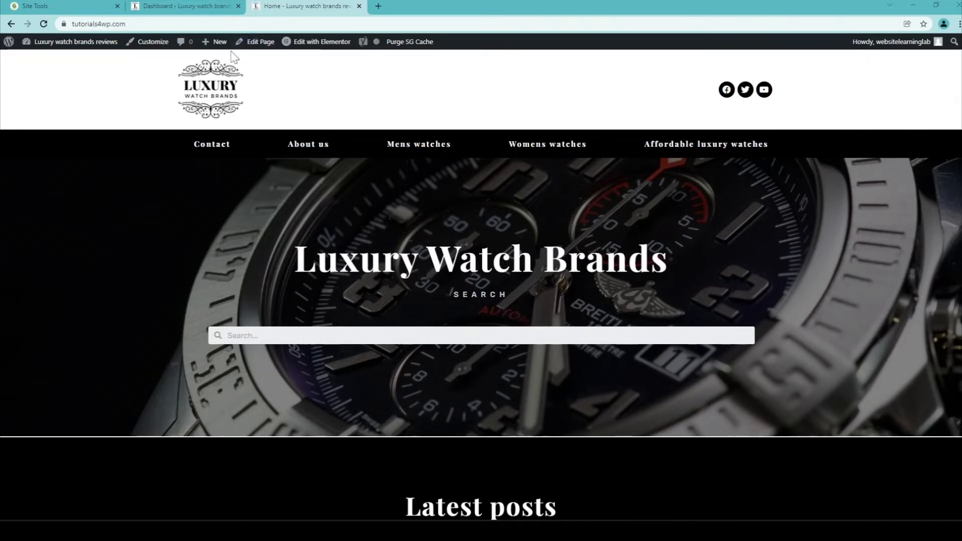
Step: In the WordPress dashboard, open the Elementor templates, list all of them and go to the Error 404 category
left_click(182, 10)
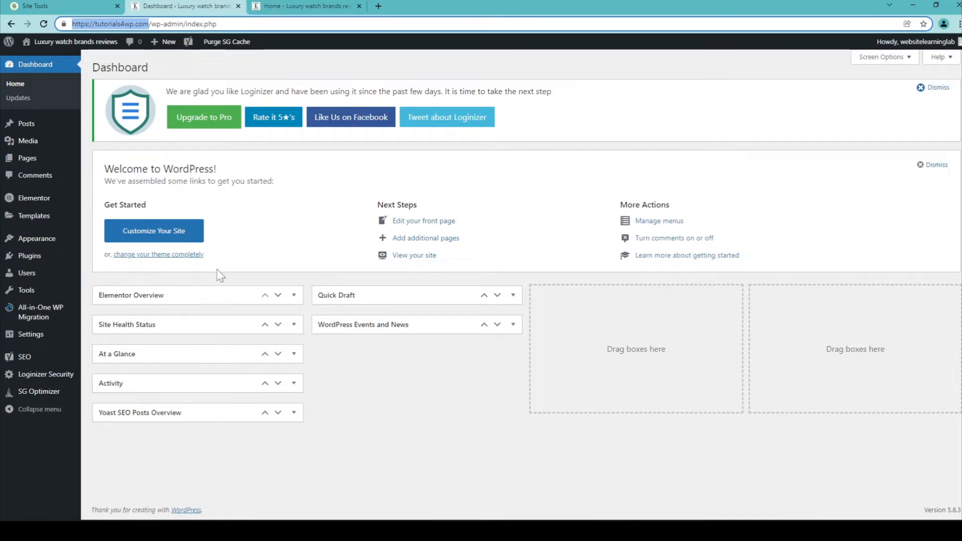
mouse_move(44, 203)
mouse_move(39, 223)
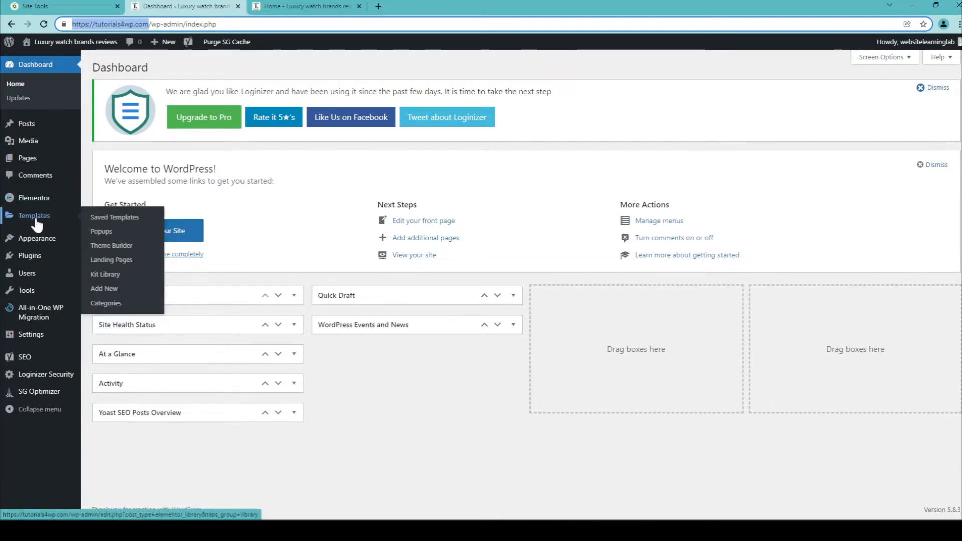
left_click(37, 225)
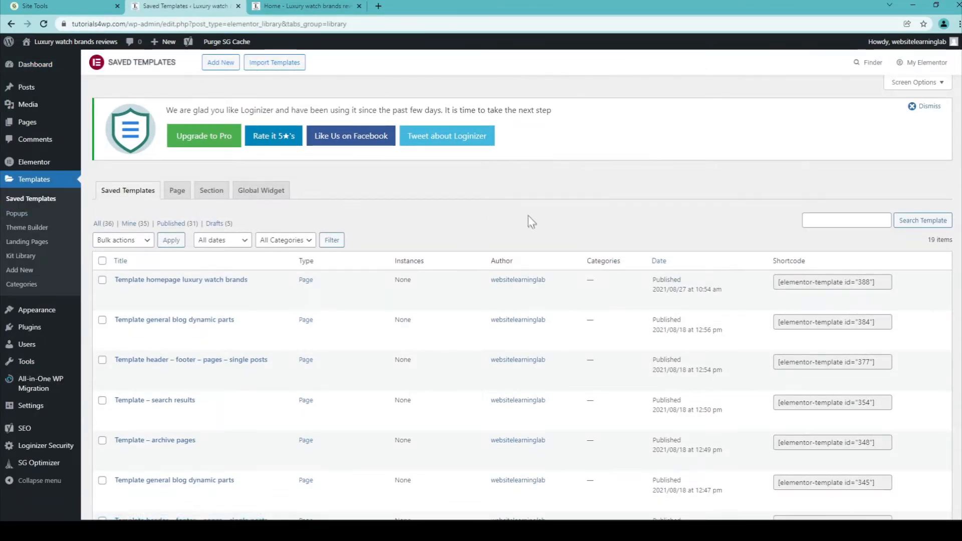
scroll(544, 231, "down", 1)
scroll(545, 236, "down", 1)
scroll(548, 236, "up", 2)
left_click(98, 224)
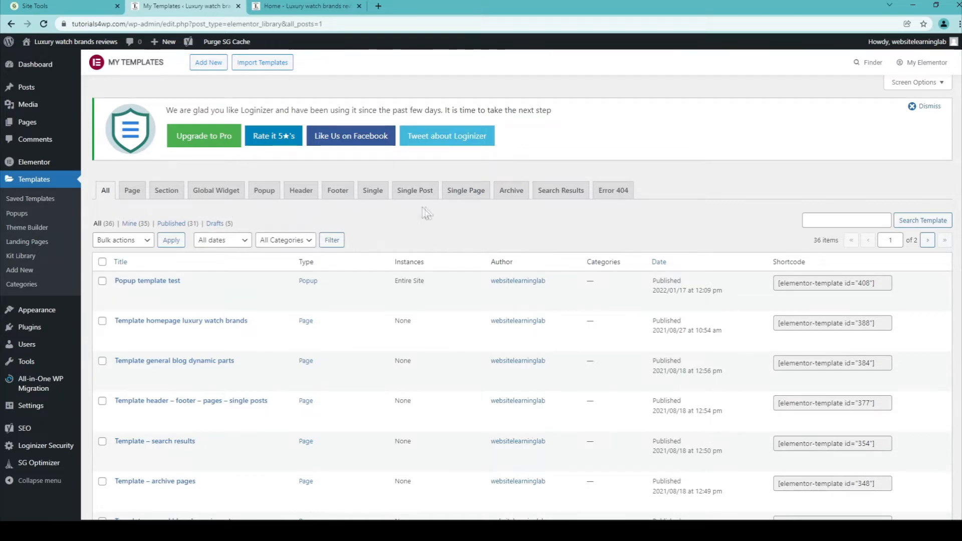
left_click(615, 200)
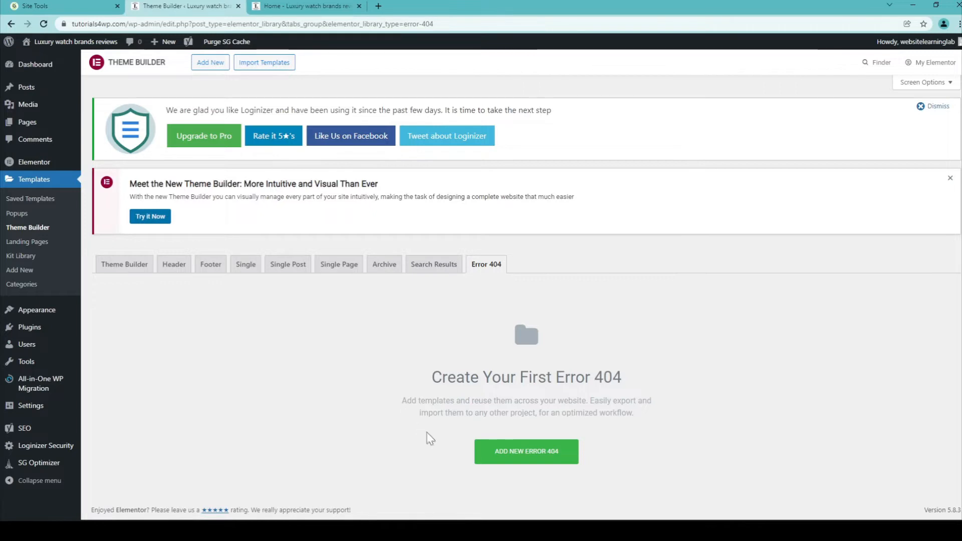
Step: Create a new template of type Error 404 named "Error 404 template"
left_click(530, 462)
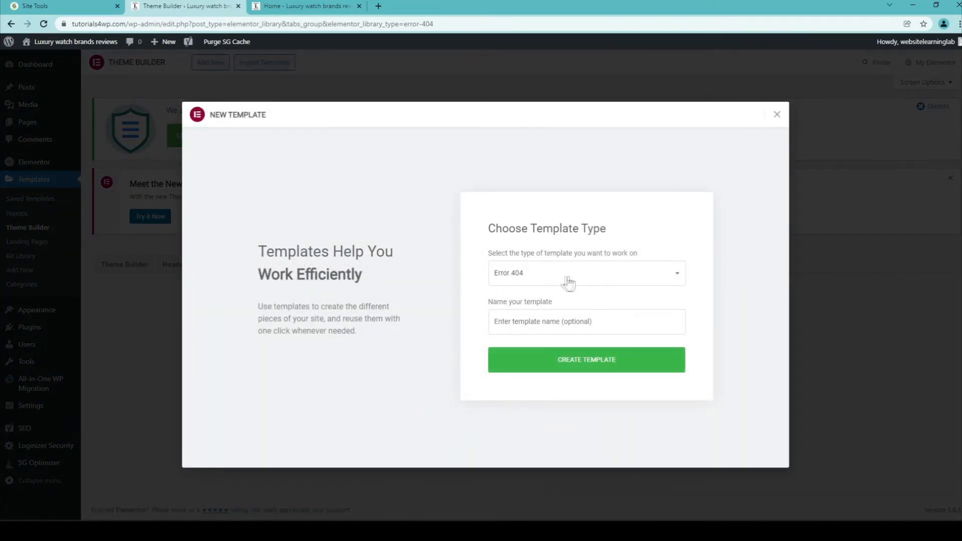
left_click(560, 325)
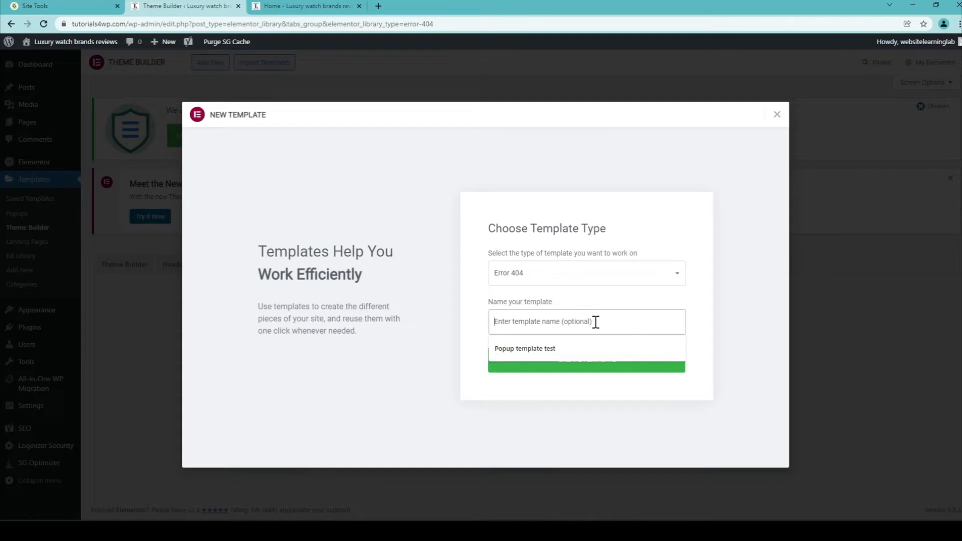
type("Error 404 template")
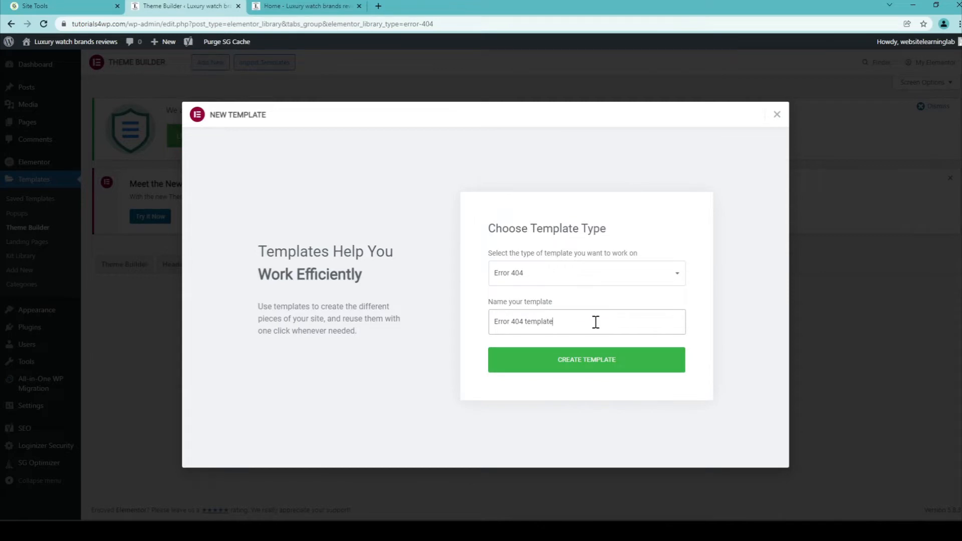
left_click_drag(583, 322, 468, 327)
left_click(610, 329)
left_click(640, 368)
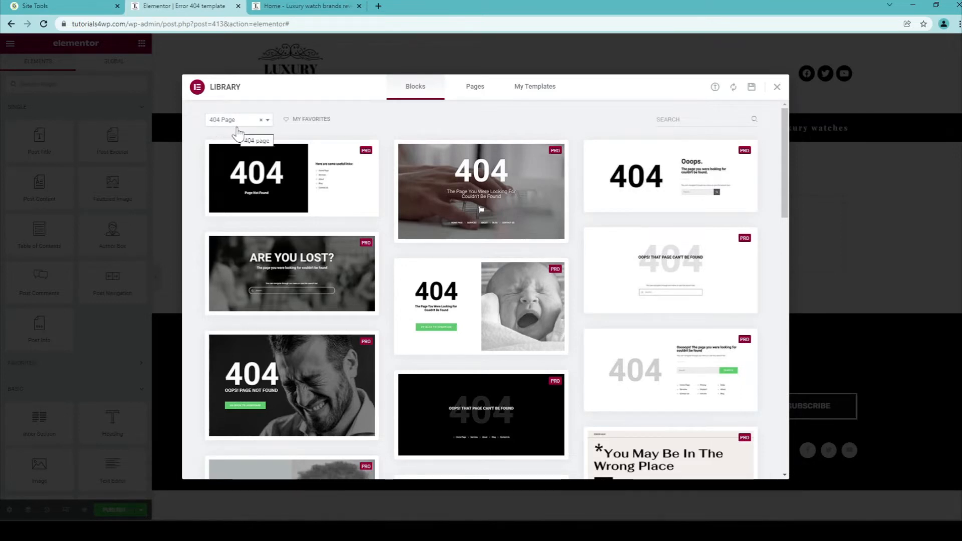
Step: Browse the 404 page blocks in the library and insert the "404 Oops! Page not found" block with the grimacing man
scroll(709, 221, "down", 3)
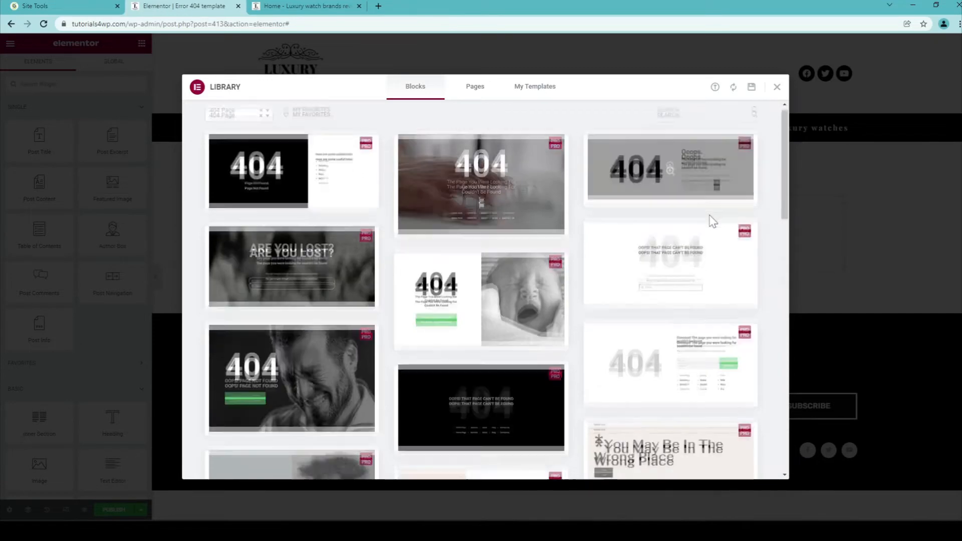
scroll(709, 234, "down", 6)
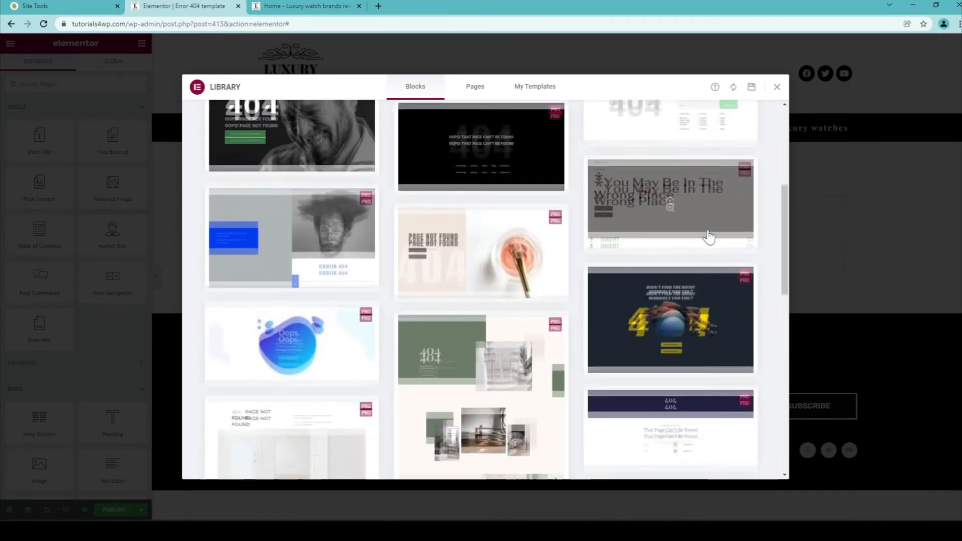
scroll(711, 237, "down", 6)
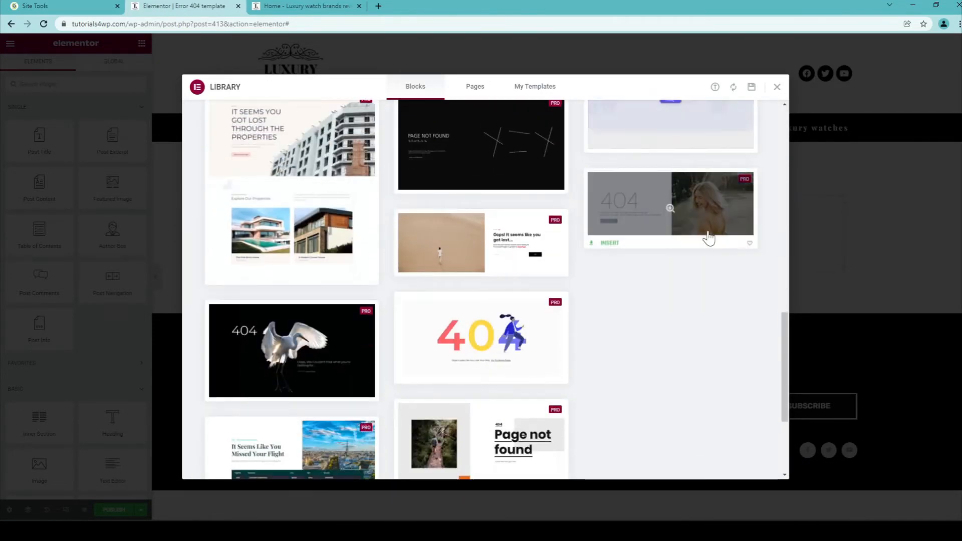
scroll(707, 243, "up", 3)
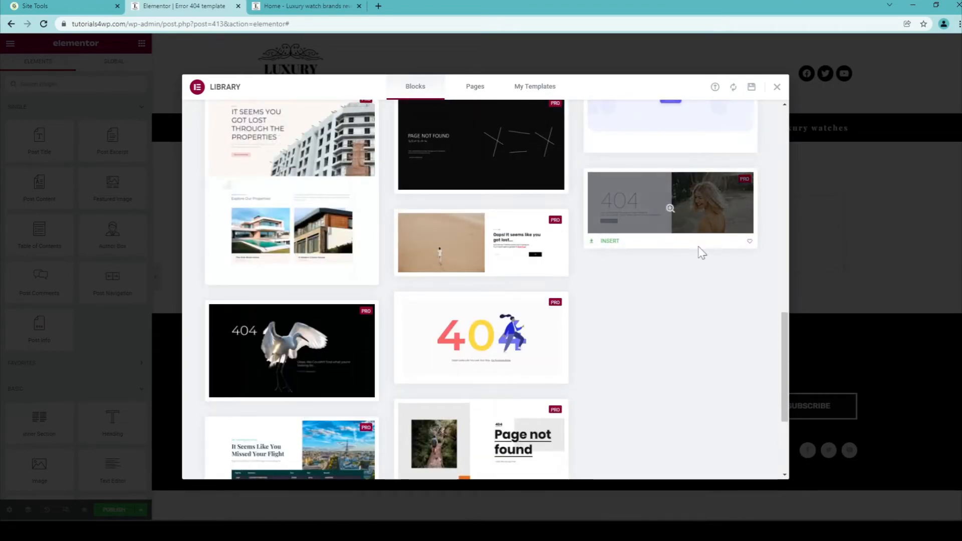
scroll(694, 255, "up", 10)
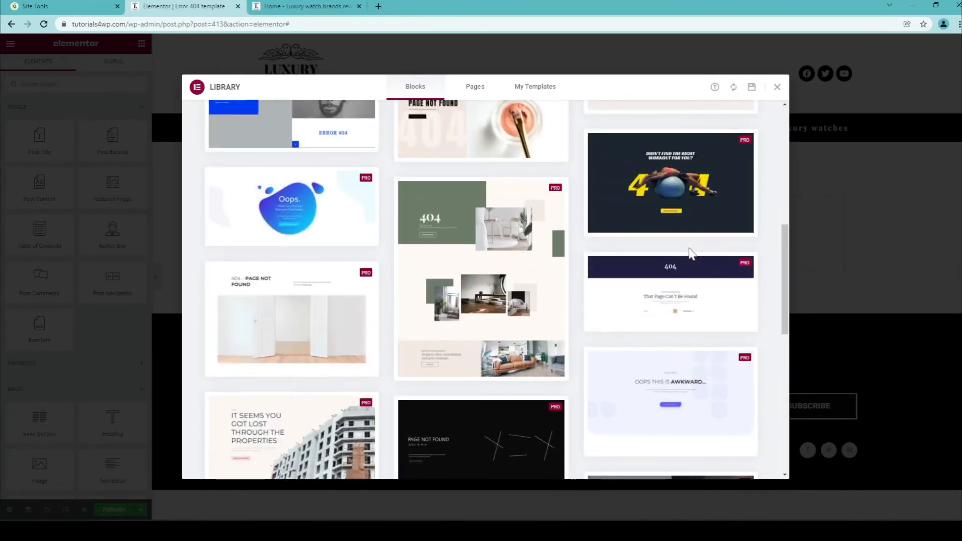
scroll(687, 255, "up", 3)
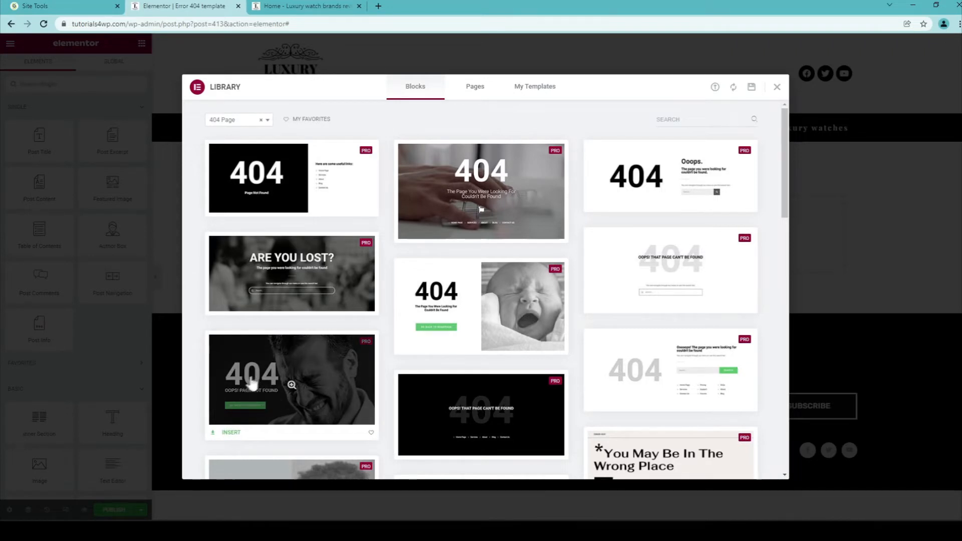
left_click(230, 434)
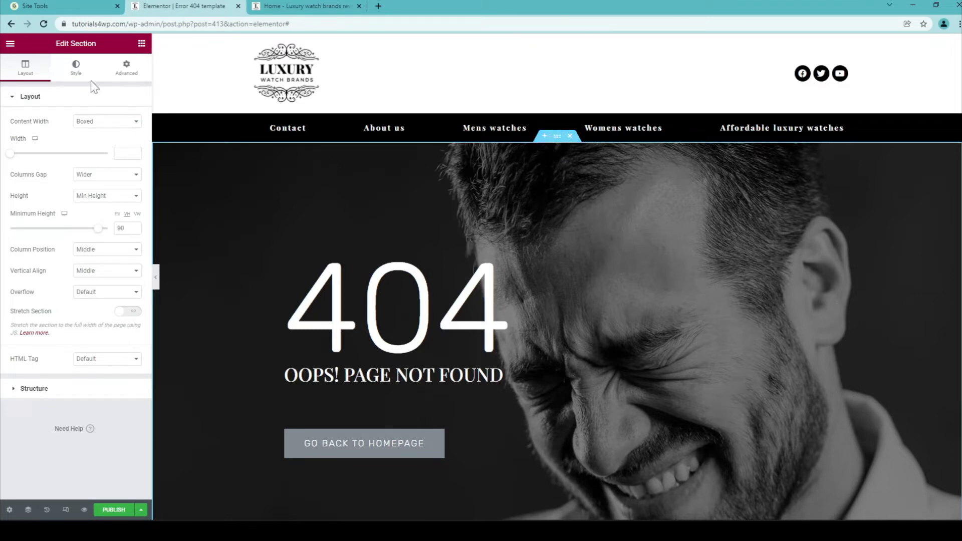
Step: Replace the 404 section's background image with Luxury-Watch-Brands-news-and-reviews.jpg from the media library
left_click_drag(96, 45, 54, 45)
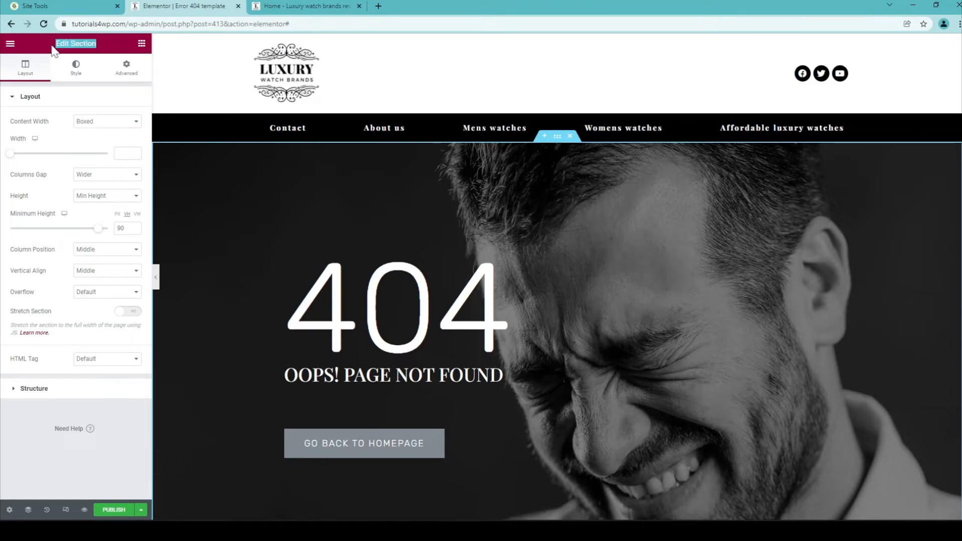
left_click(109, 52)
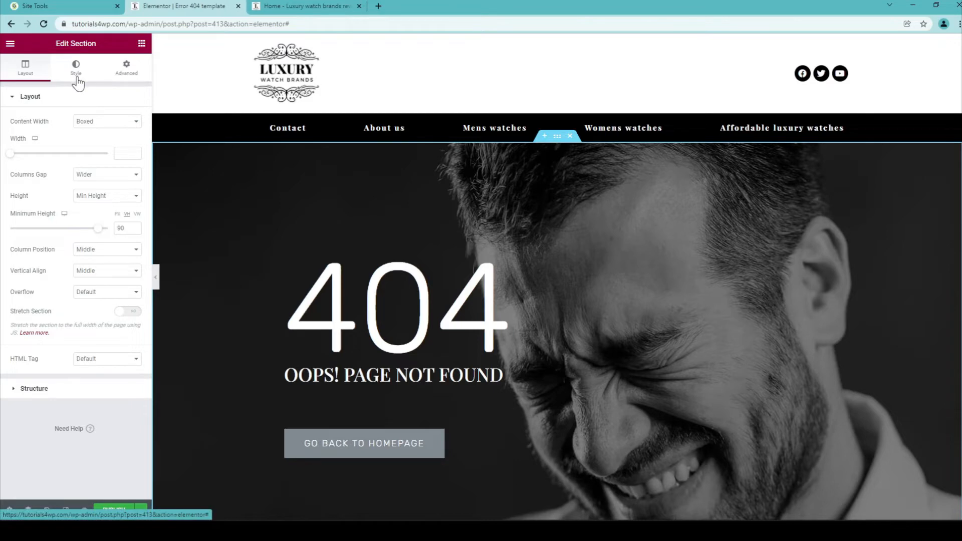
left_click(75, 75)
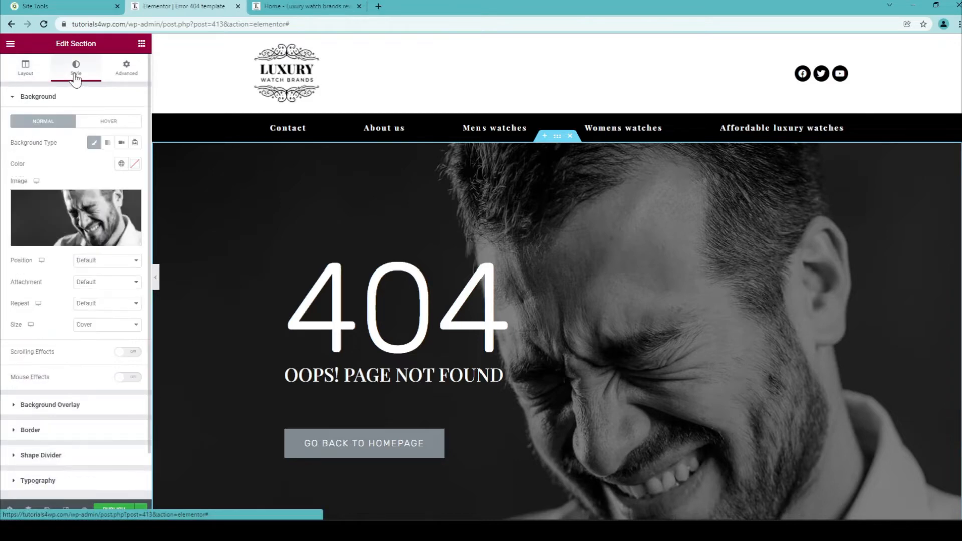
left_click(79, 221)
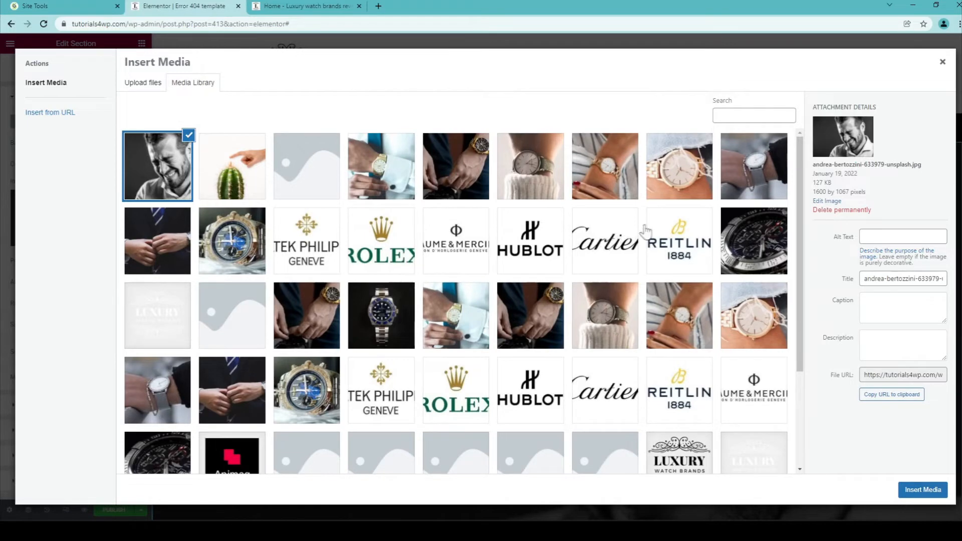
left_click(756, 251)
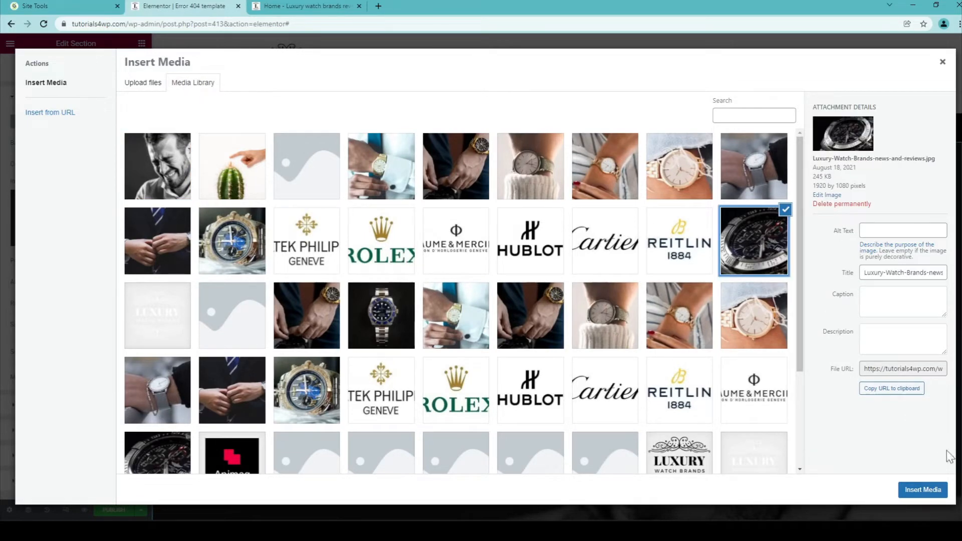
left_click(929, 490)
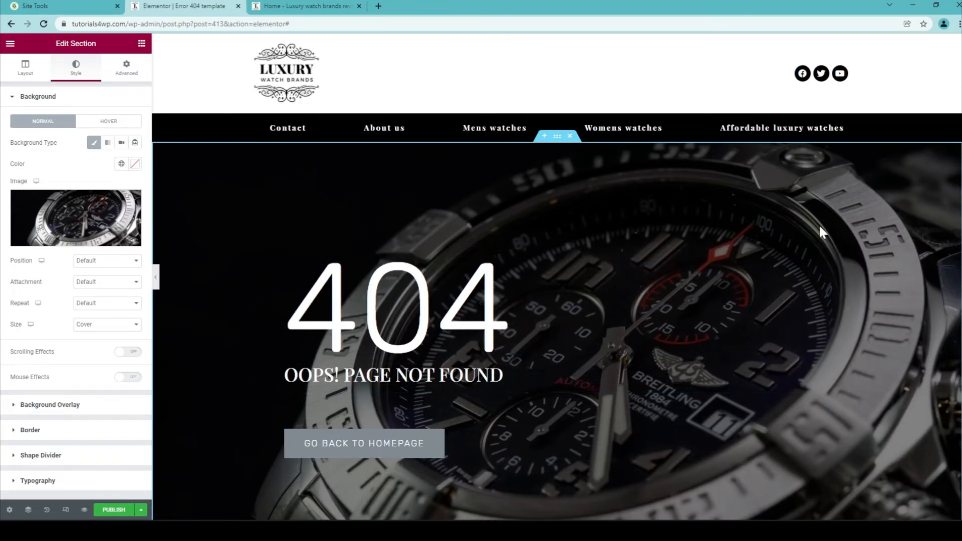
Step: Set the font family of the large "404" heading to Verdana
left_click(396, 333)
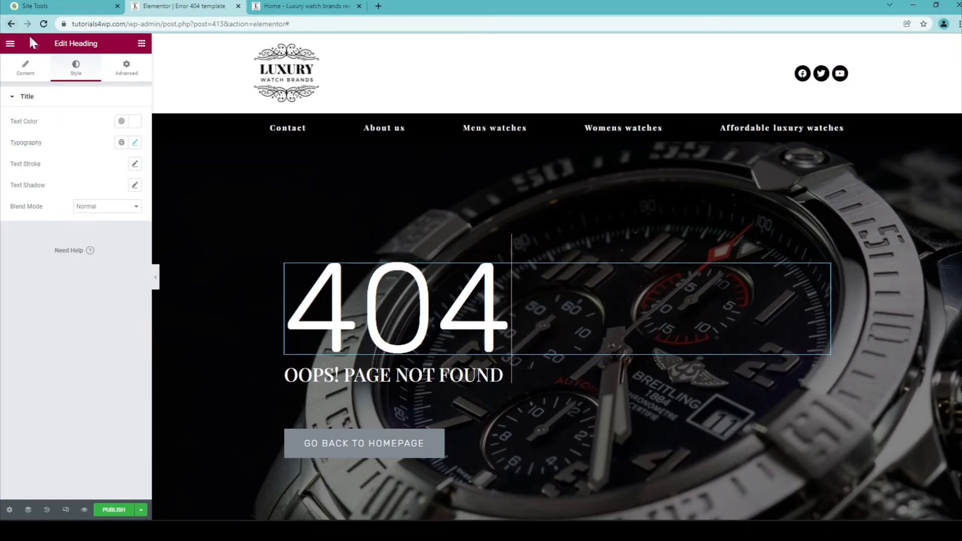
left_click_drag(54, 44, 107, 57)
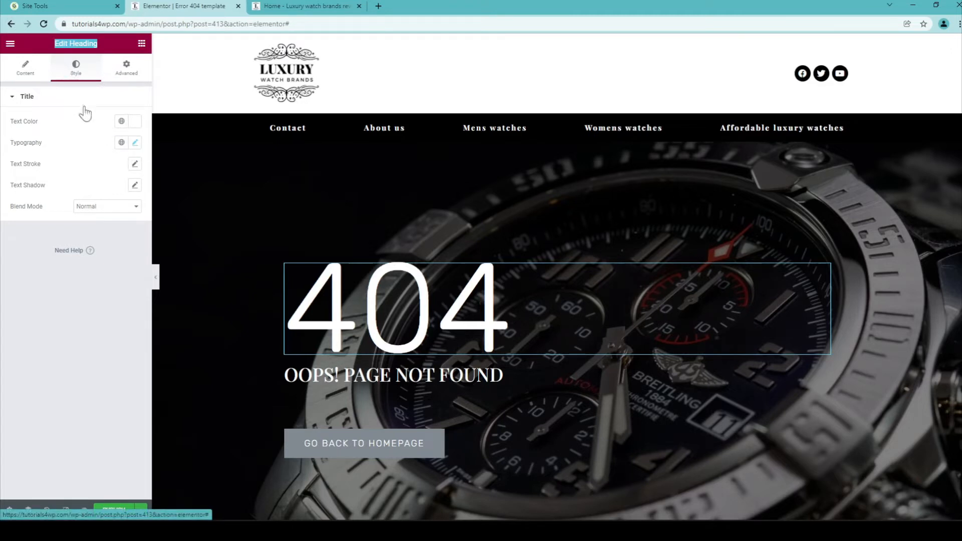
left_click(135, 143)
left_click(104, 193)
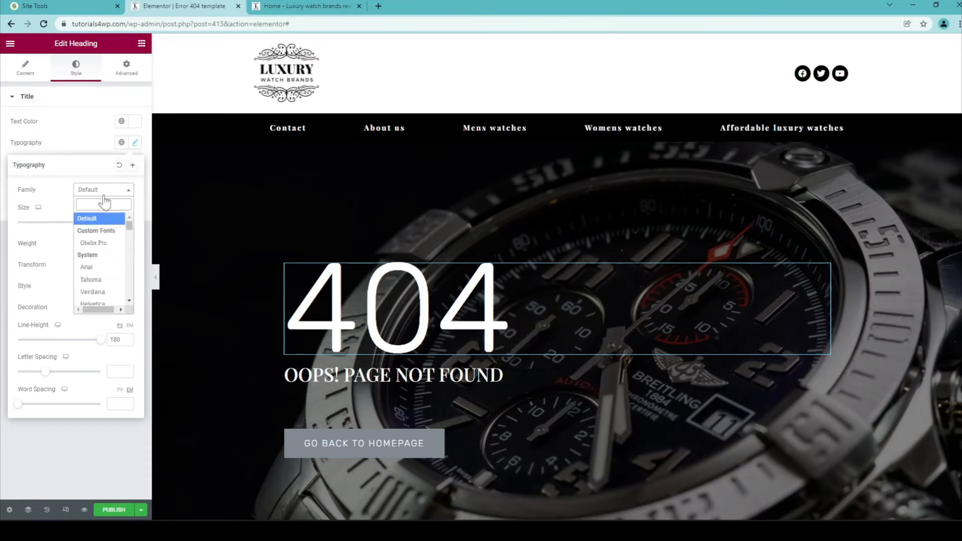
left_click(93, 292)
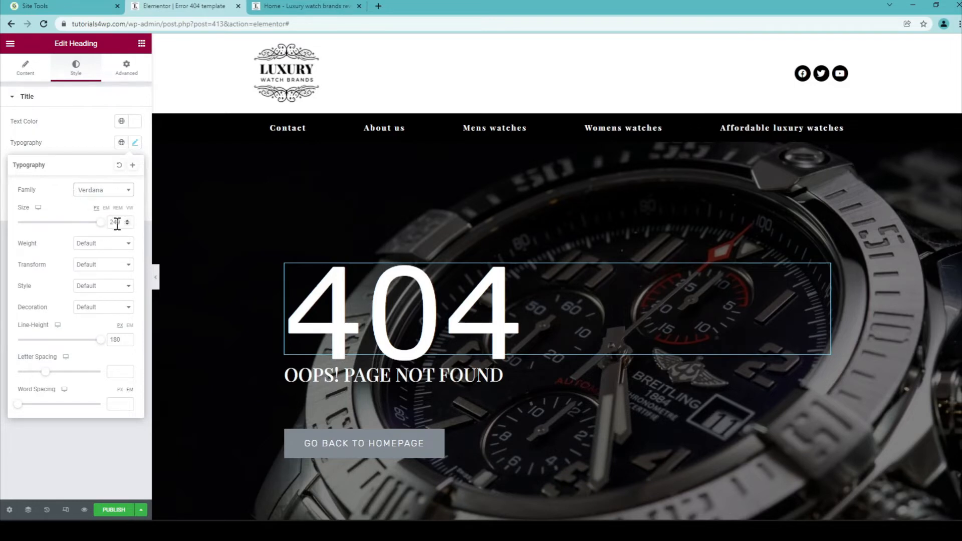
Step: Set the background color of the "Go back to Homepage" button to bright green #07D162
left_click(488, 437)
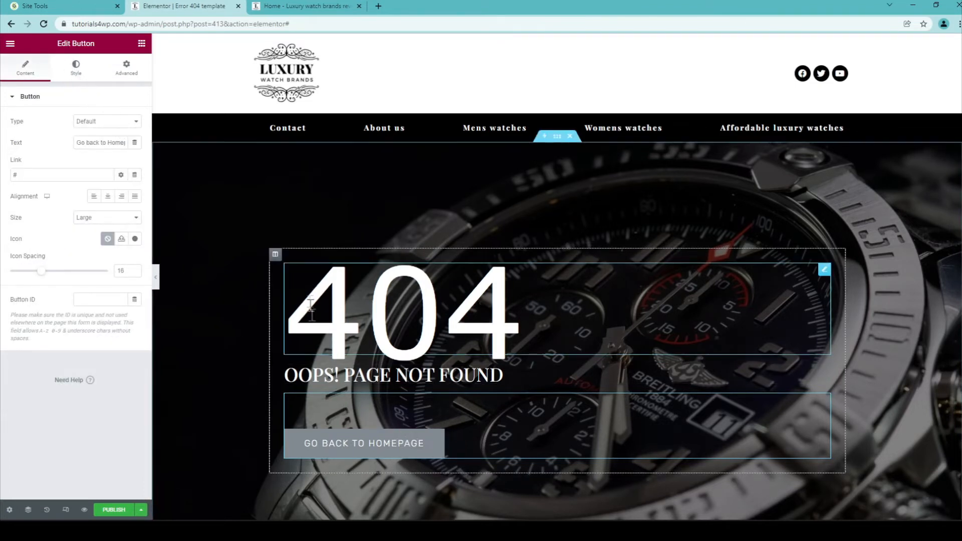
left_click(74, 69)
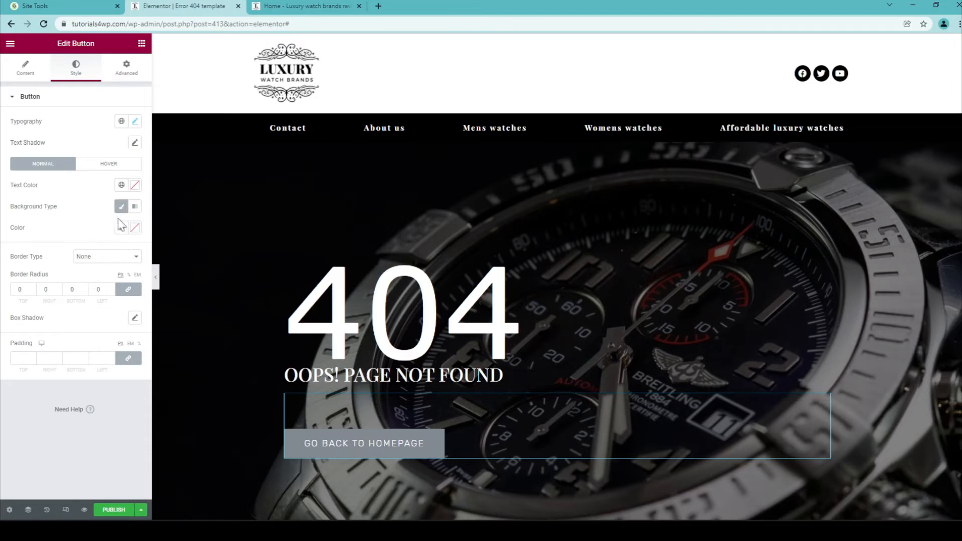
left_click(135, 228)
left_click(65, 363)
left_click(66, 358)
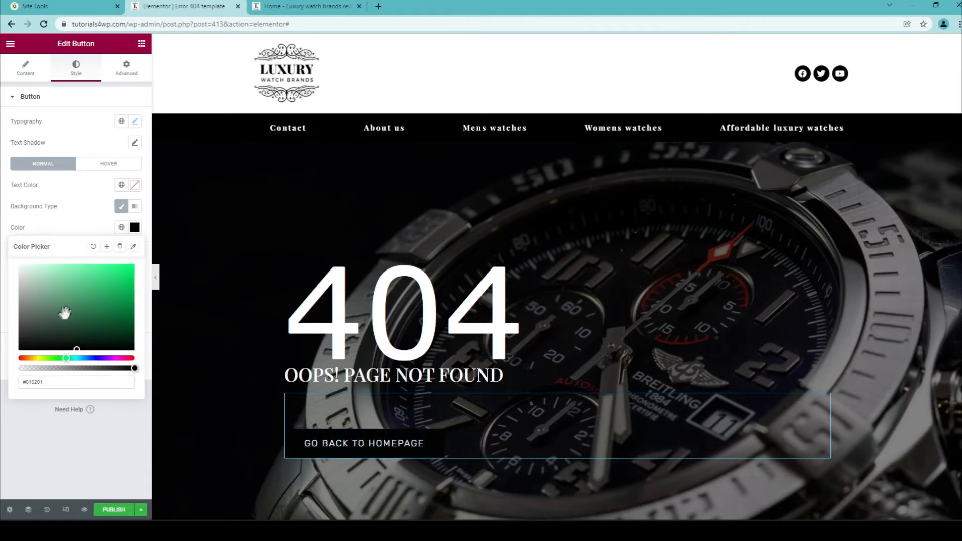
left_click_drag(76, 307, 137, 277)
left_click(131, 283)
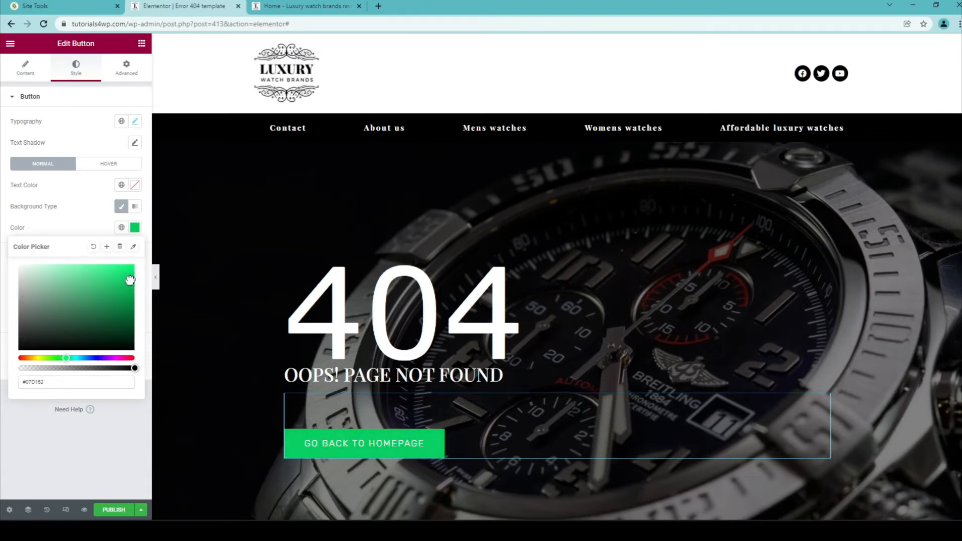
left_click(95, 430)
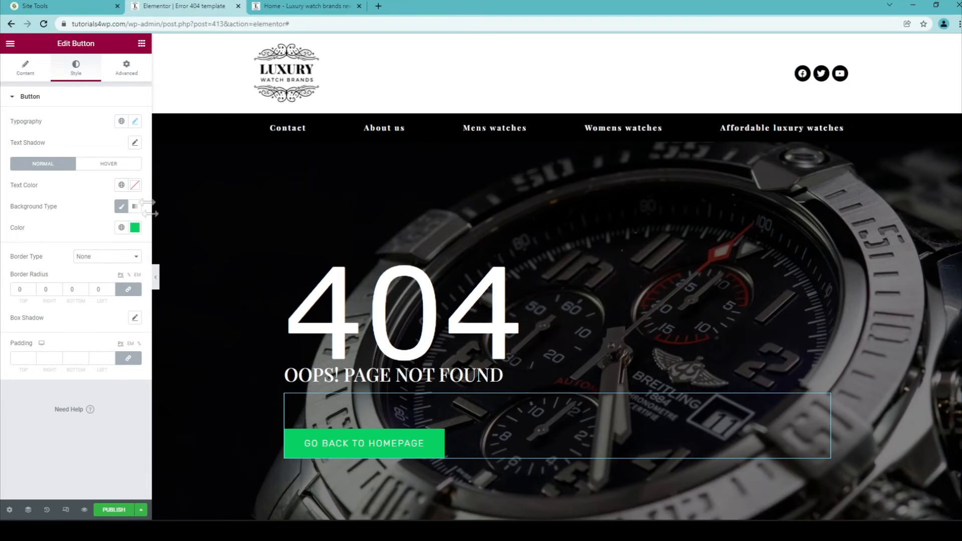
Step: Set the font weight of the "Go back to Homepage" button's text to Bold
left_click(134, 122)
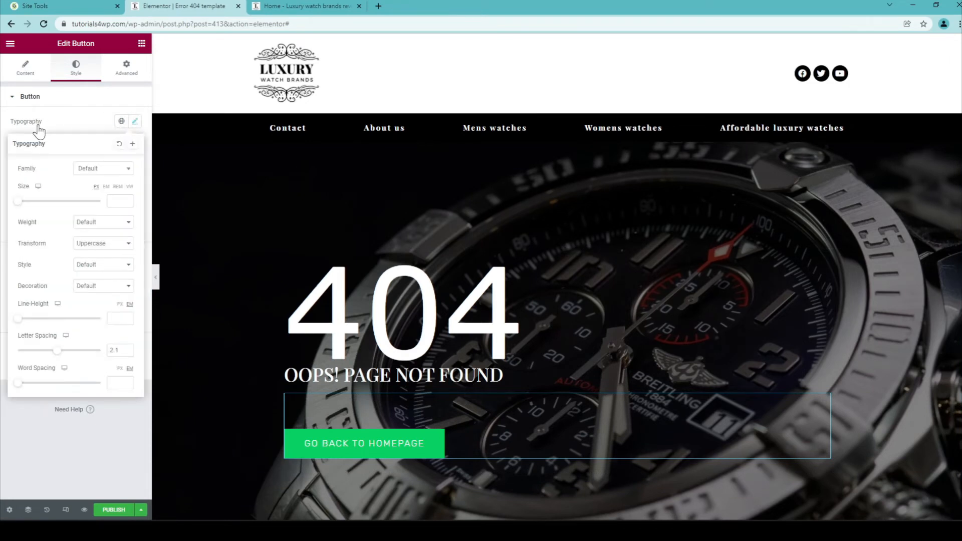
left_click(107, 227)
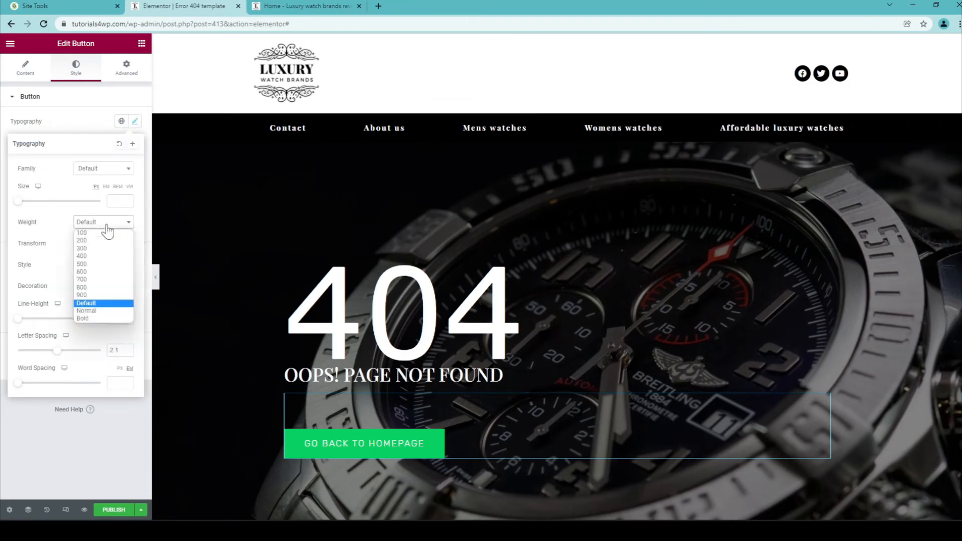
left_click(106, 319)
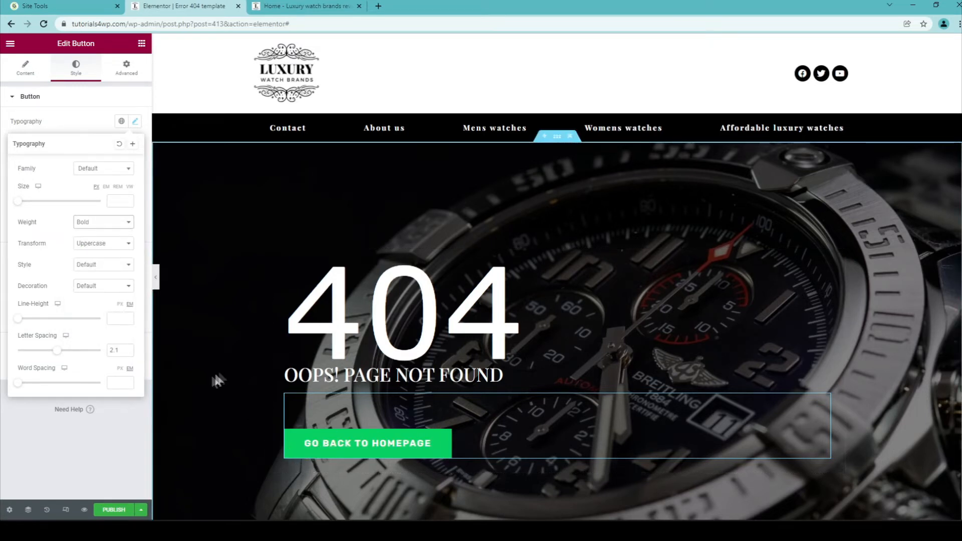
left_click(115, 452)
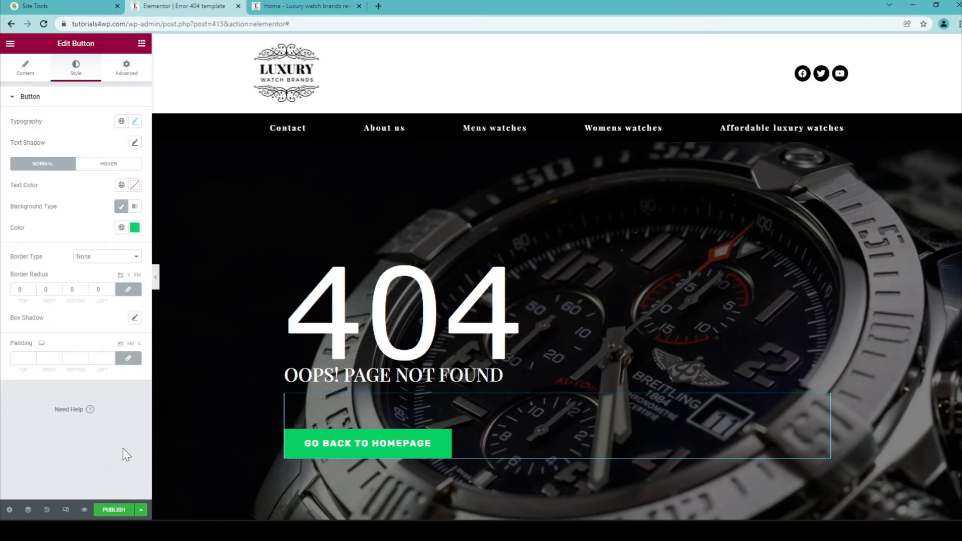
Step: Set the 404 section's background image position to Center Center for the mobile layout in responsive mode
left_click(66, 510)
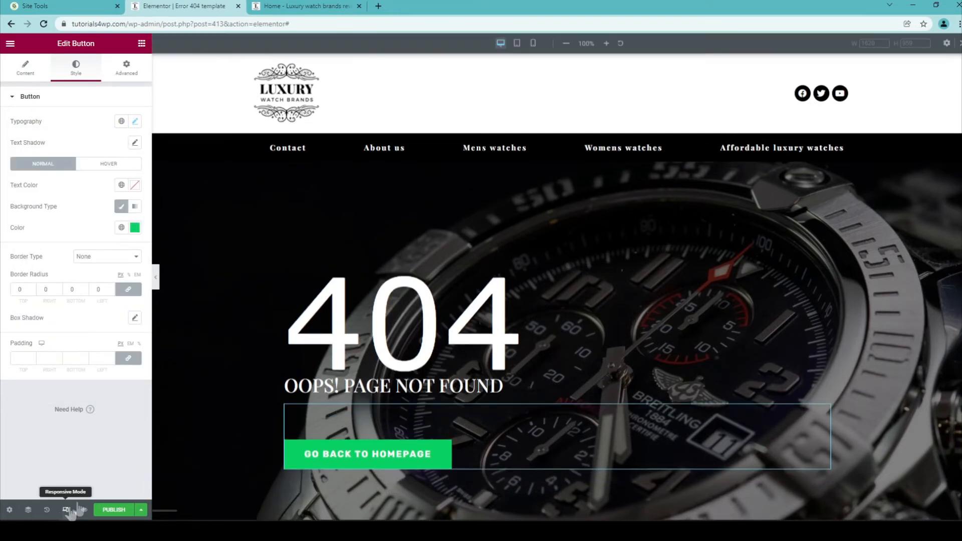
left_click(518, 47)
scroll(574, 165, "down", 3)
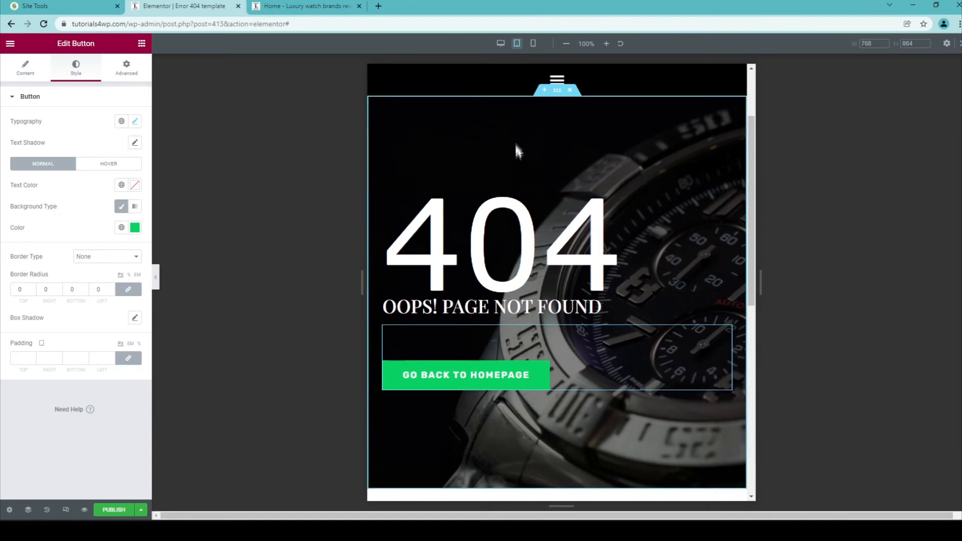
left_click(534, 45)
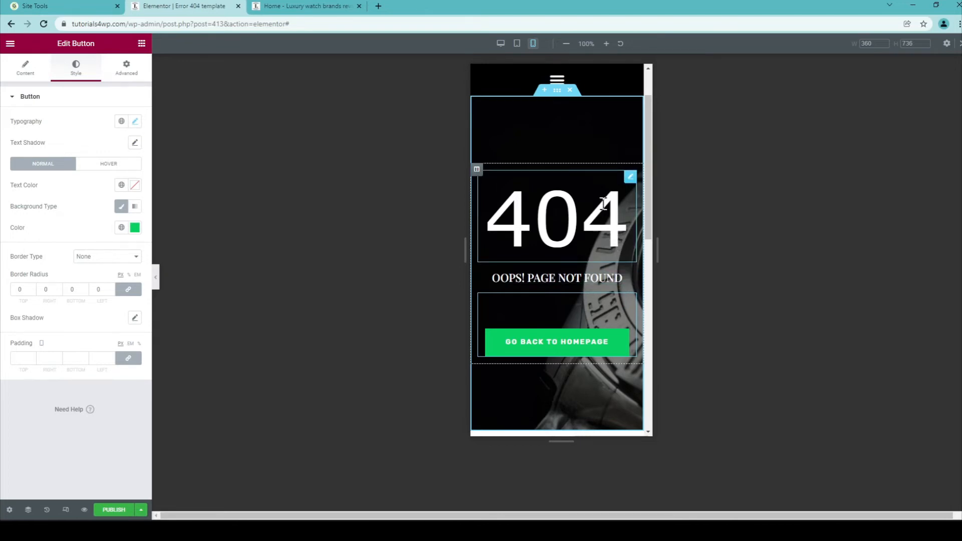
left_click(557, 92)
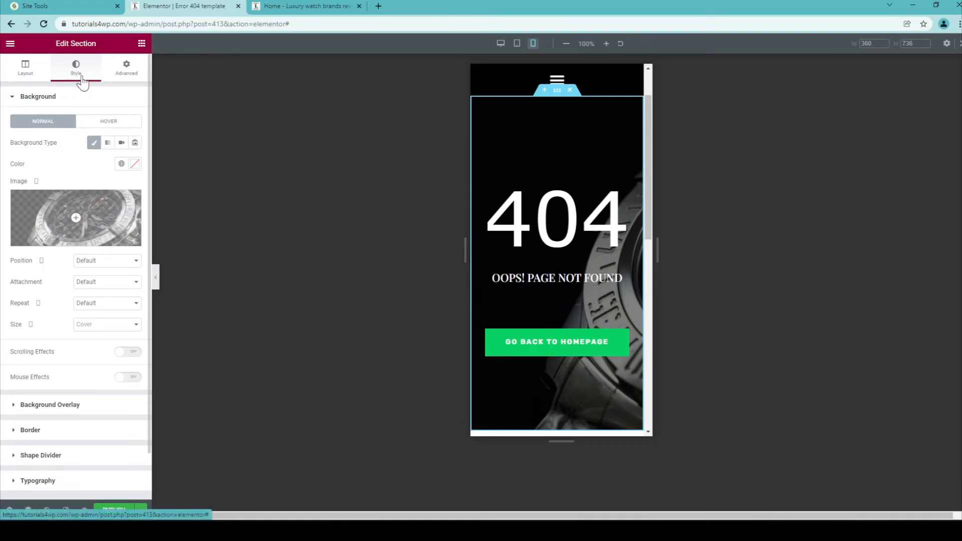
left_click(108, 262)
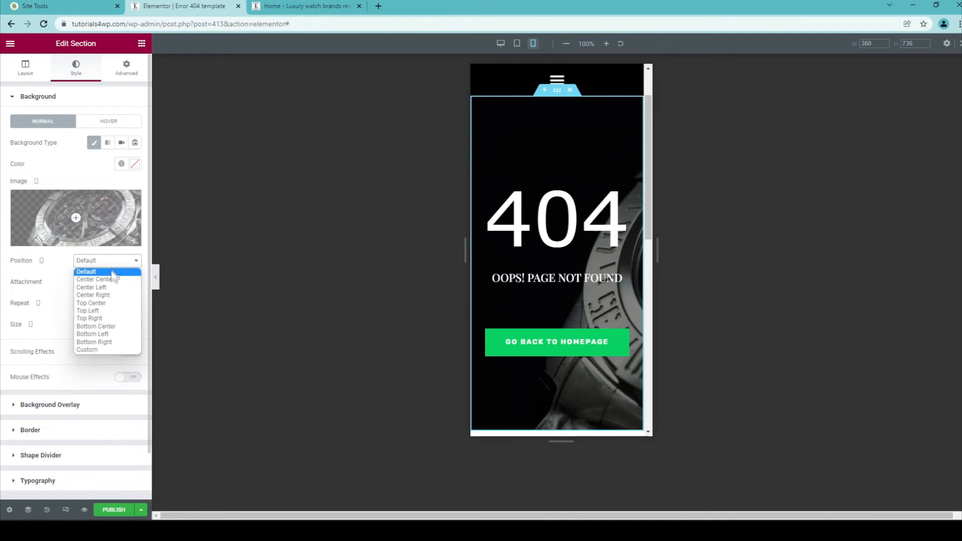
left_click(117, 274)
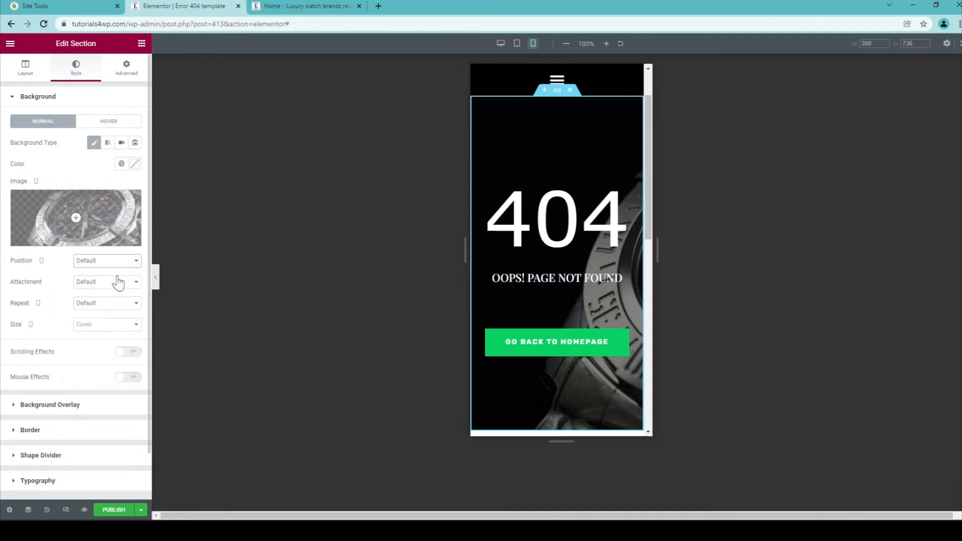
left_click(118, 266)
left_click(122, 284)
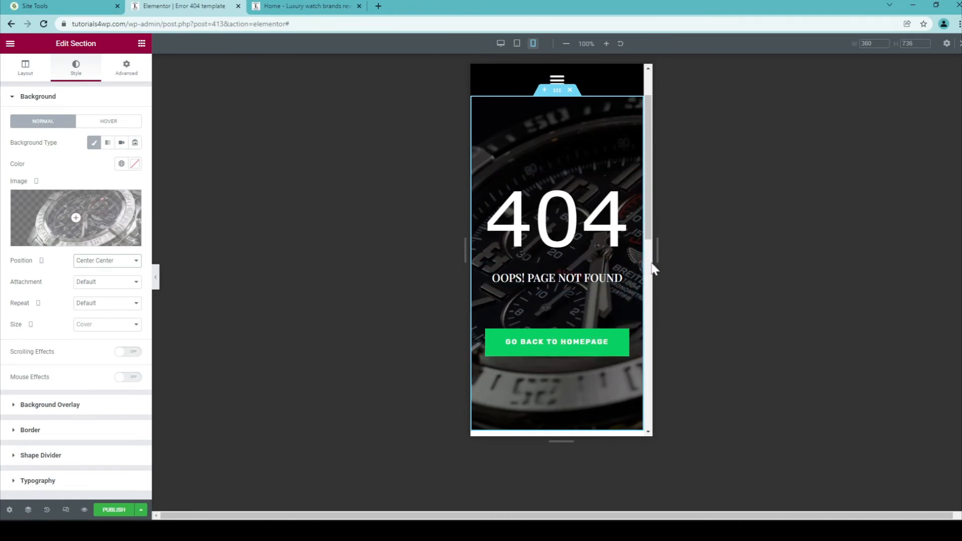
Step: Return to the desktop layout and publish the template with the display condition Include 404 Page
left_click(517, 44)
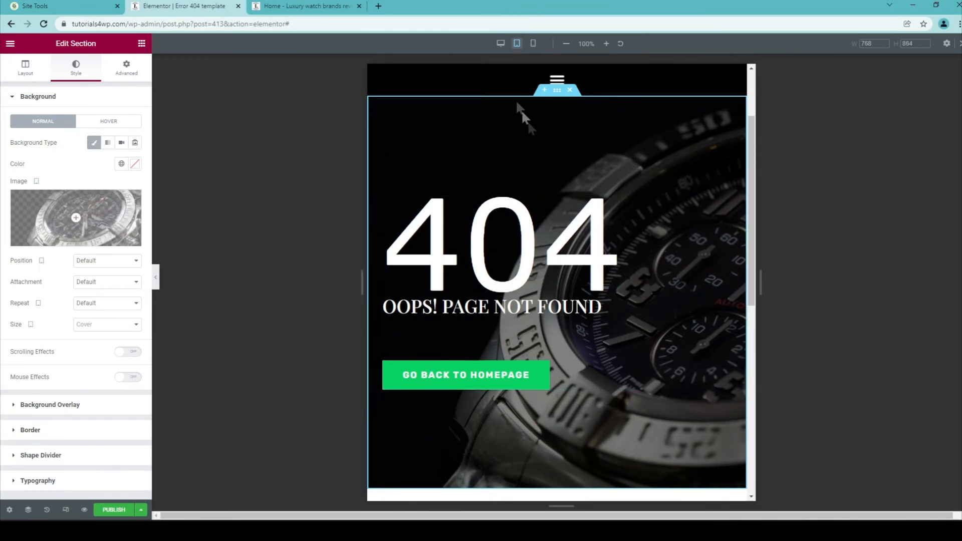
left_click(500, 43)
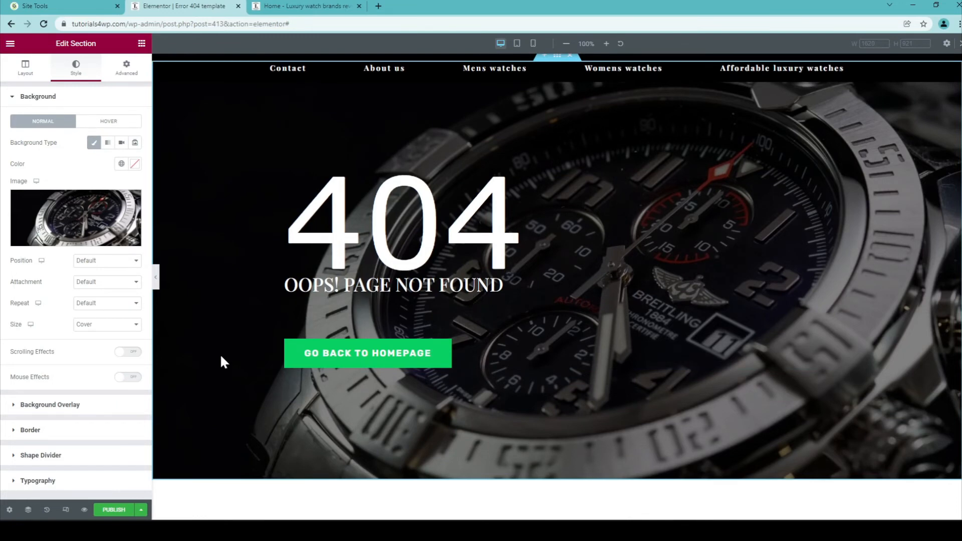
scroll(220, 440, "up", 1)
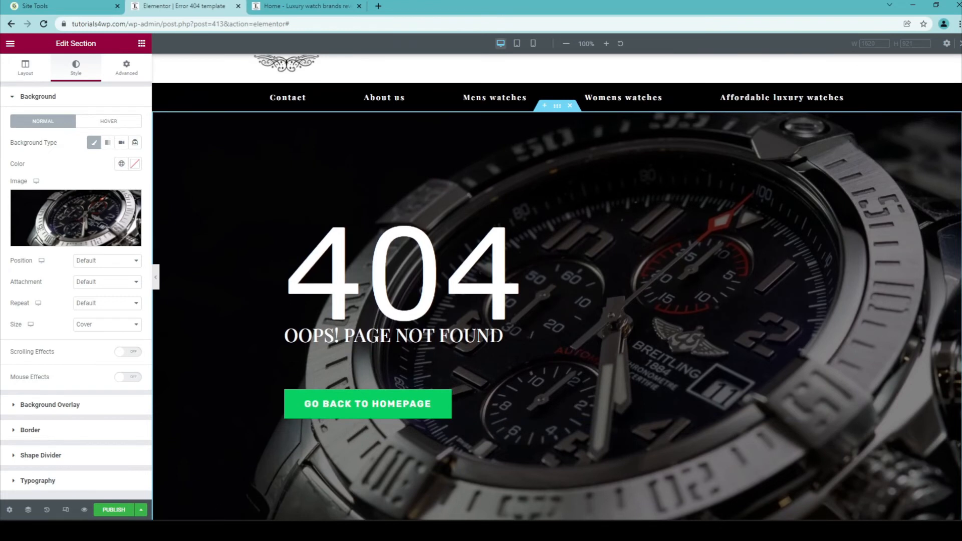
left_click(114, 514)
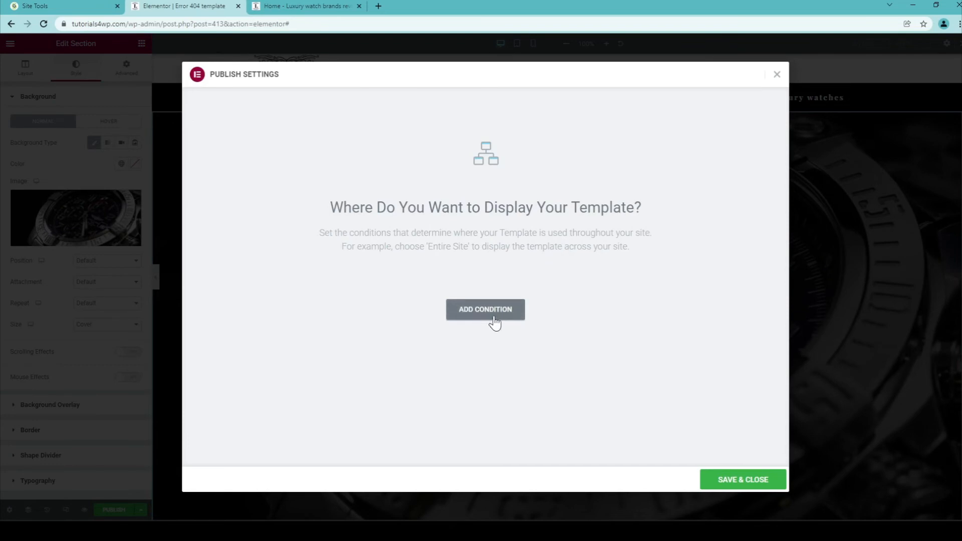
left_click(513, 316)
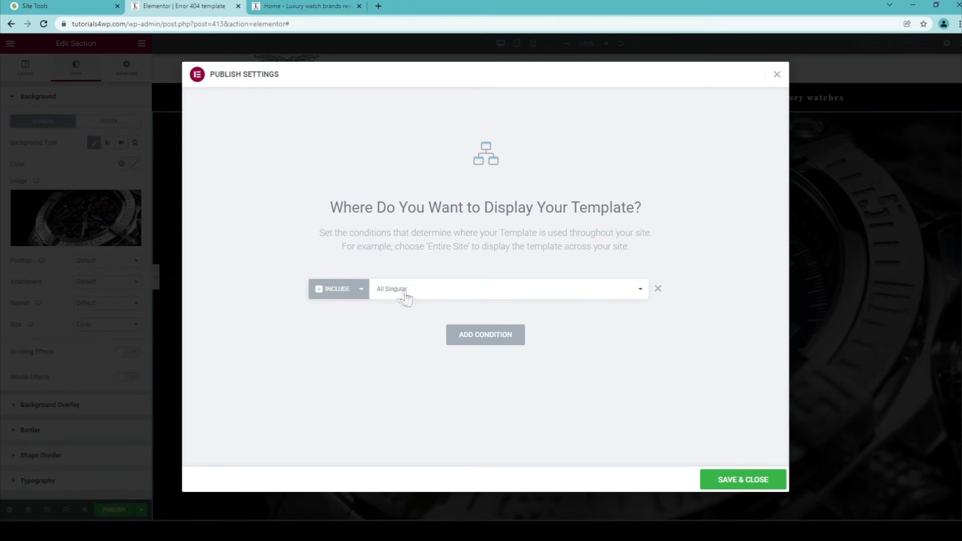
left_click(455, 299)
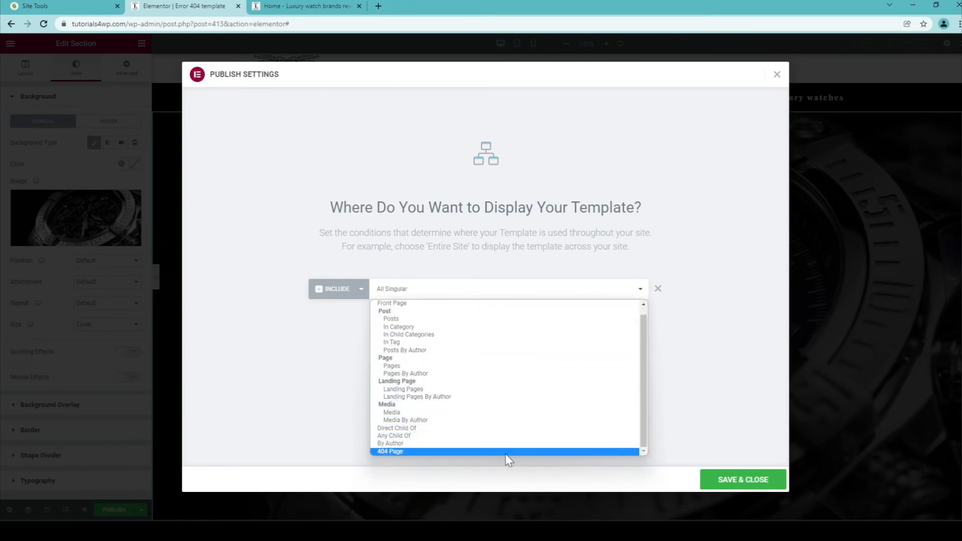
left_click(396, 453)
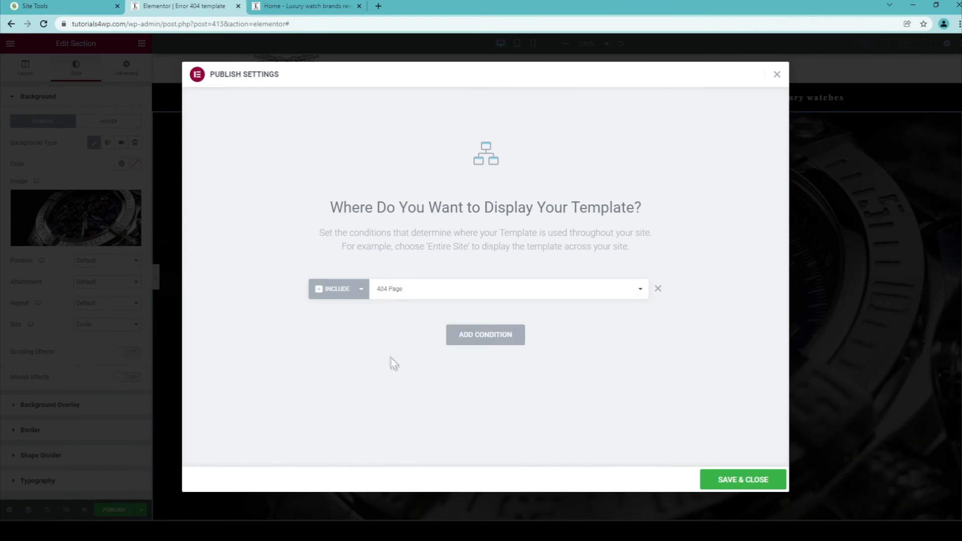
left_click(726, 486)
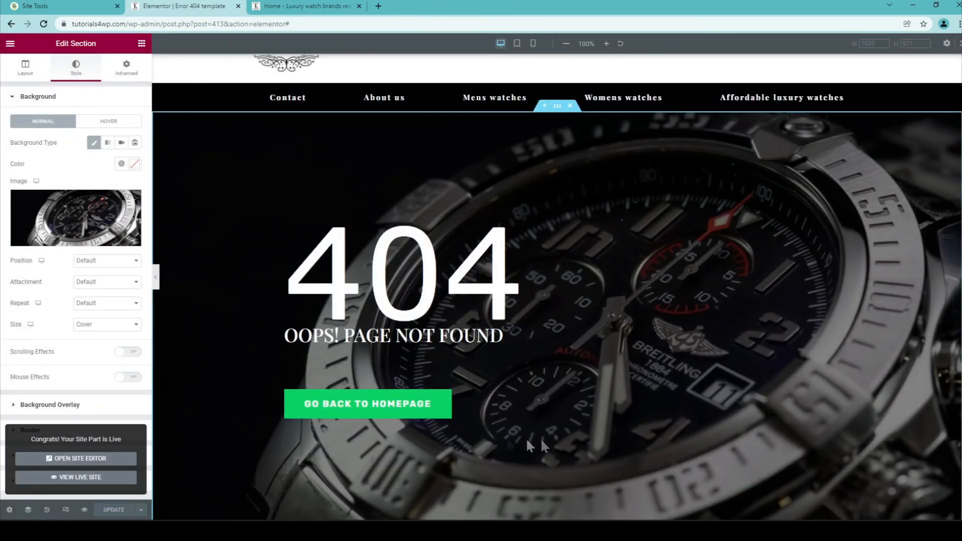
Step: Examine the full-width 404 page from header to footer in the desktop, tablet and mobile layouts
left_click(157, 279)
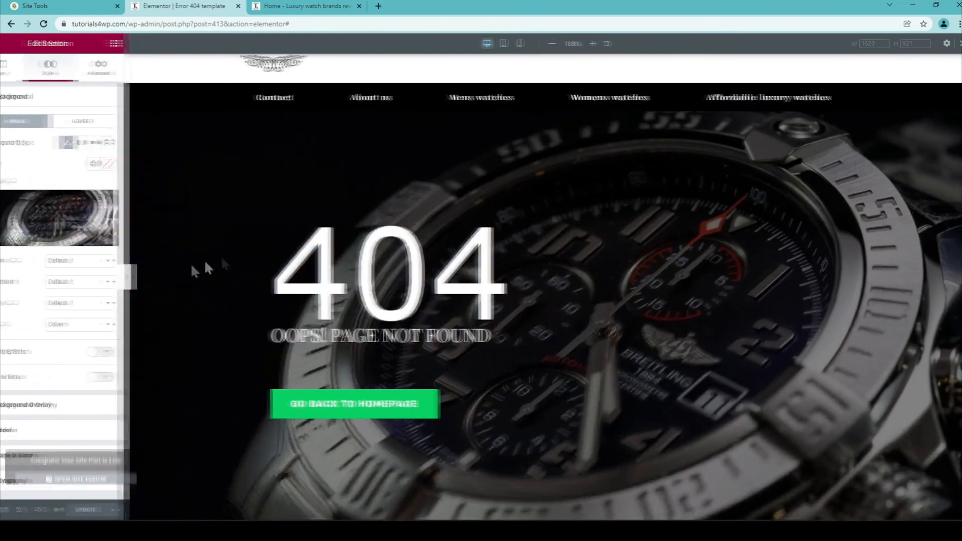
scroll(791, 268, "up", 1)
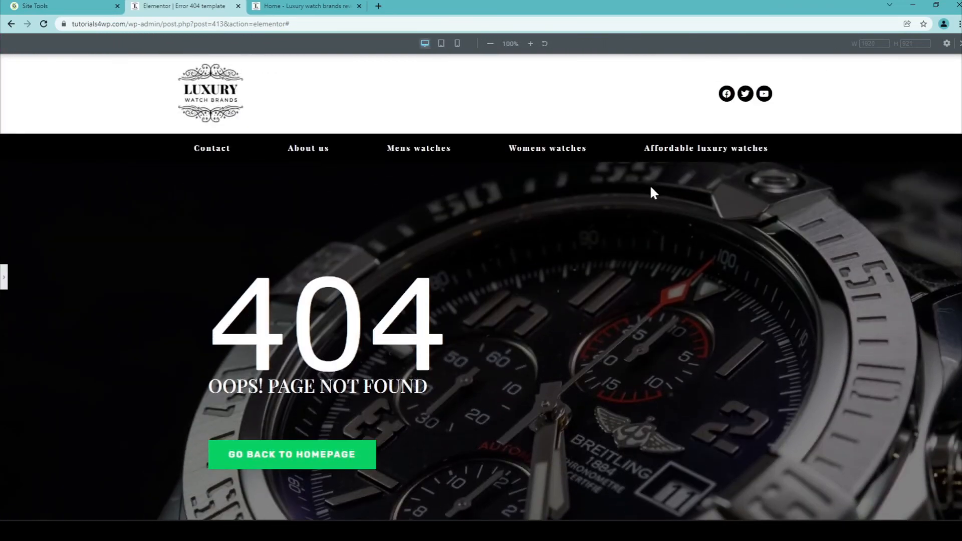
scroll(705, 246, "down", 5)
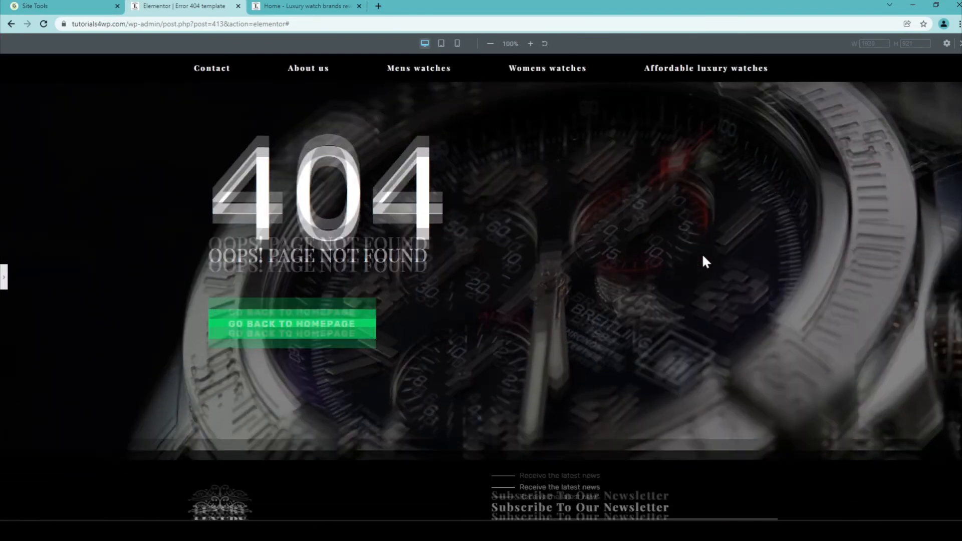
scroll(703, 258, "up", 5)
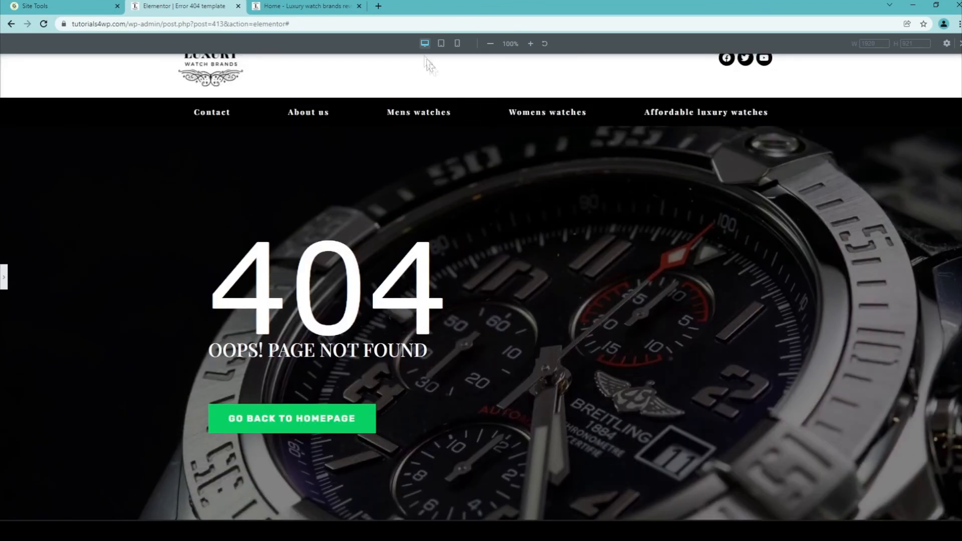
left_click(441, 43)
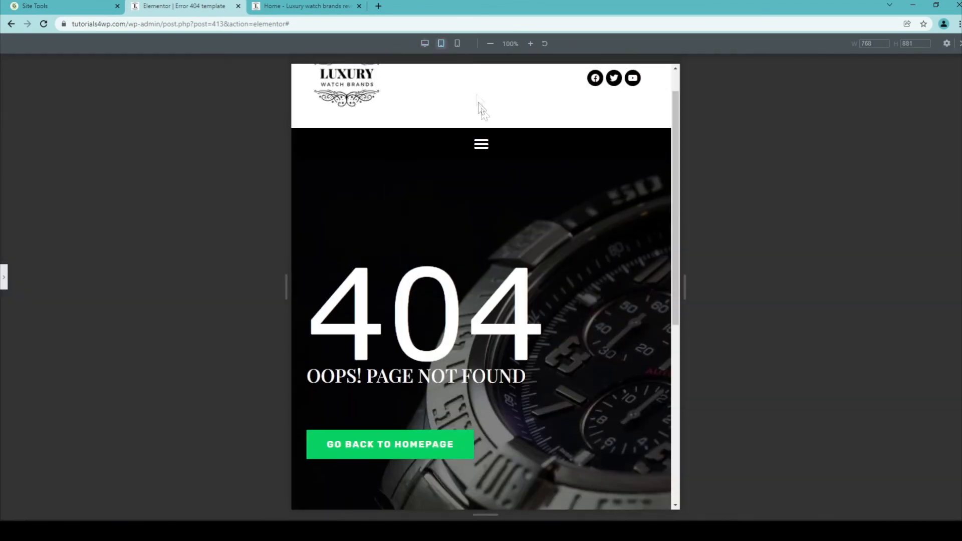
scroll(548, 179, "down", 2)
scroll(548, 180, "up", 3)
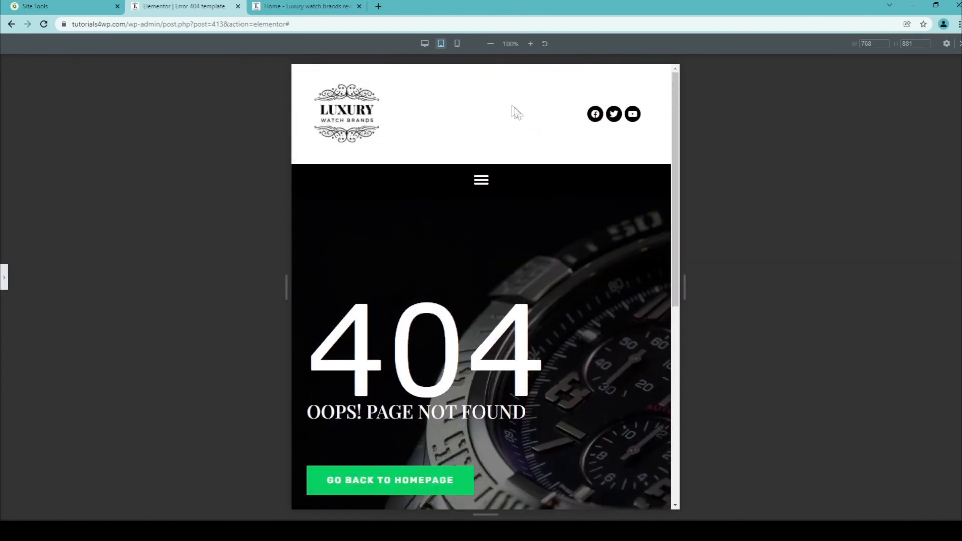
left_click(457, 44)
scroll(501, 191, "down", 6)
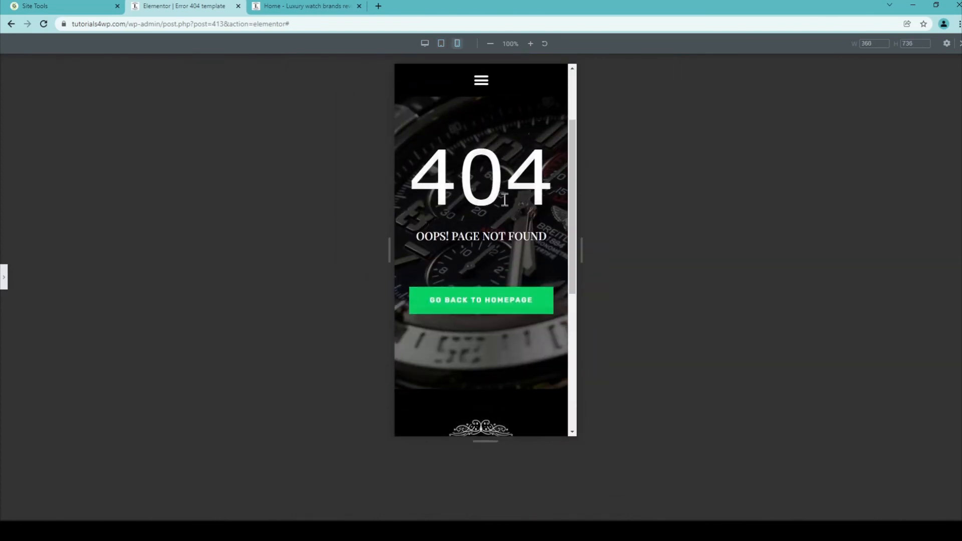
scroll(511, 221, "up", 3)
scroll(502, 200, "up", 2)
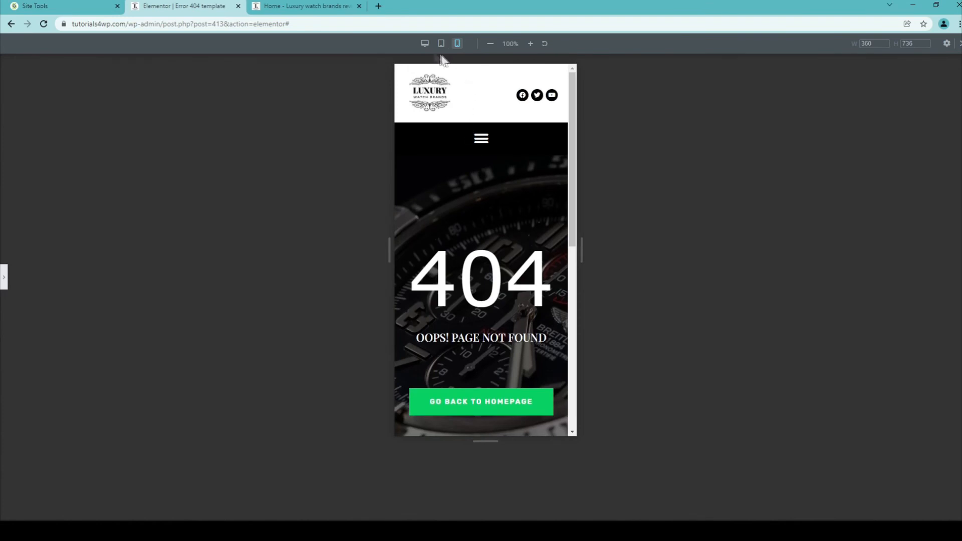
left_click(425, 43)
scroll(396, 240, "down", 2)
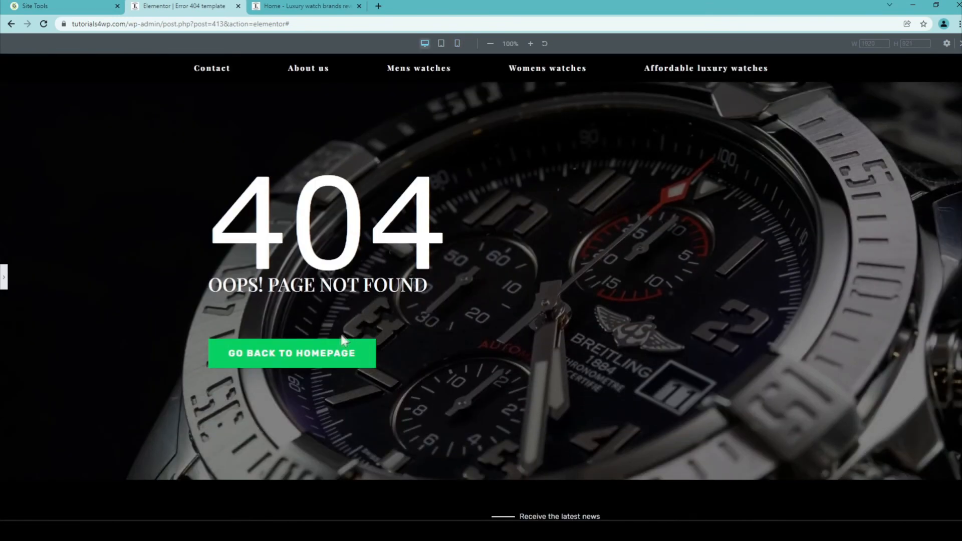
Step: Open the link of the "Go back to Homepage" button for editing
left_click(4, 281)
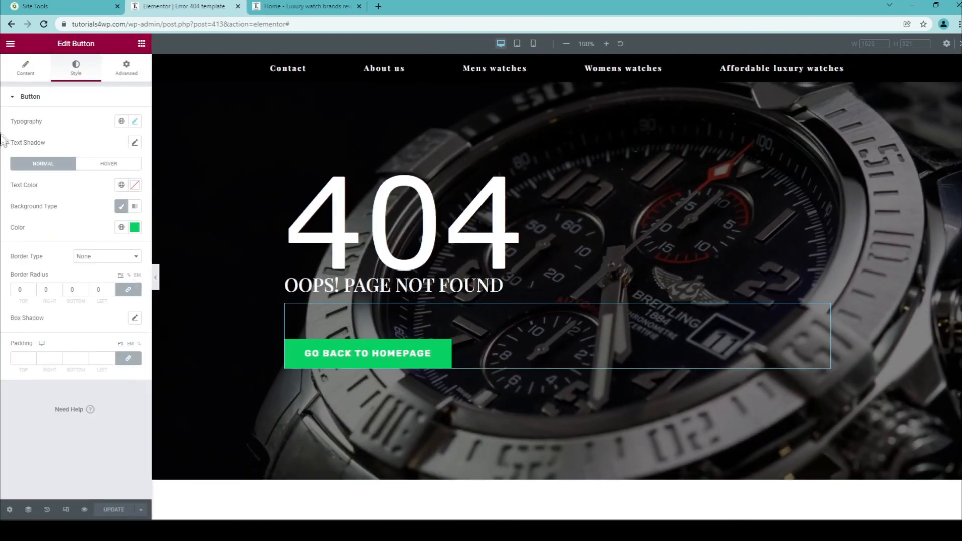
left_click(25, 67)
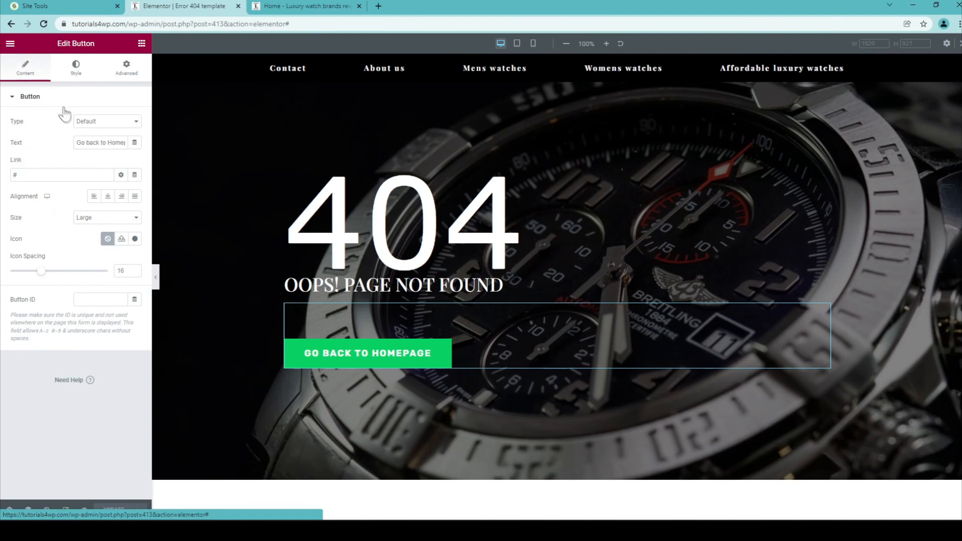
left_click(22, 176)
double_click(30, 175)
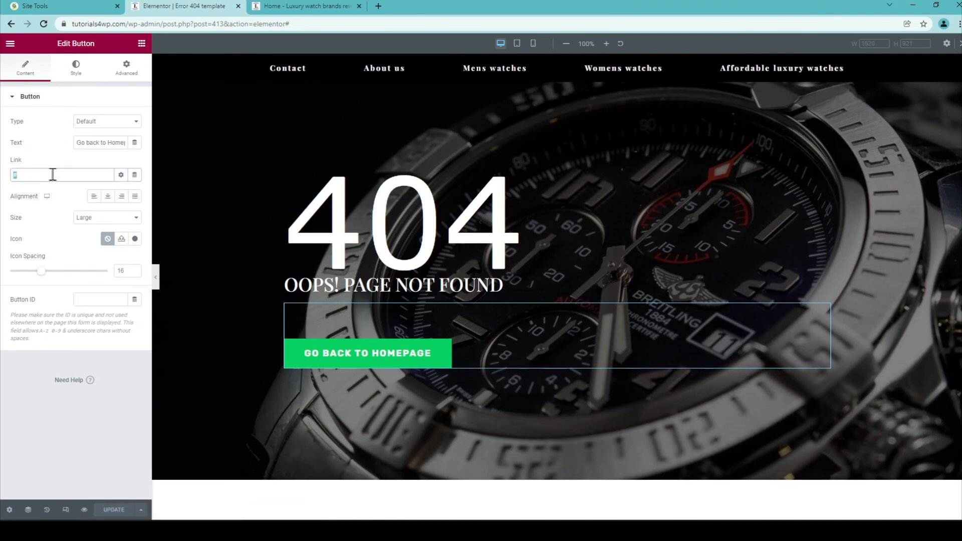